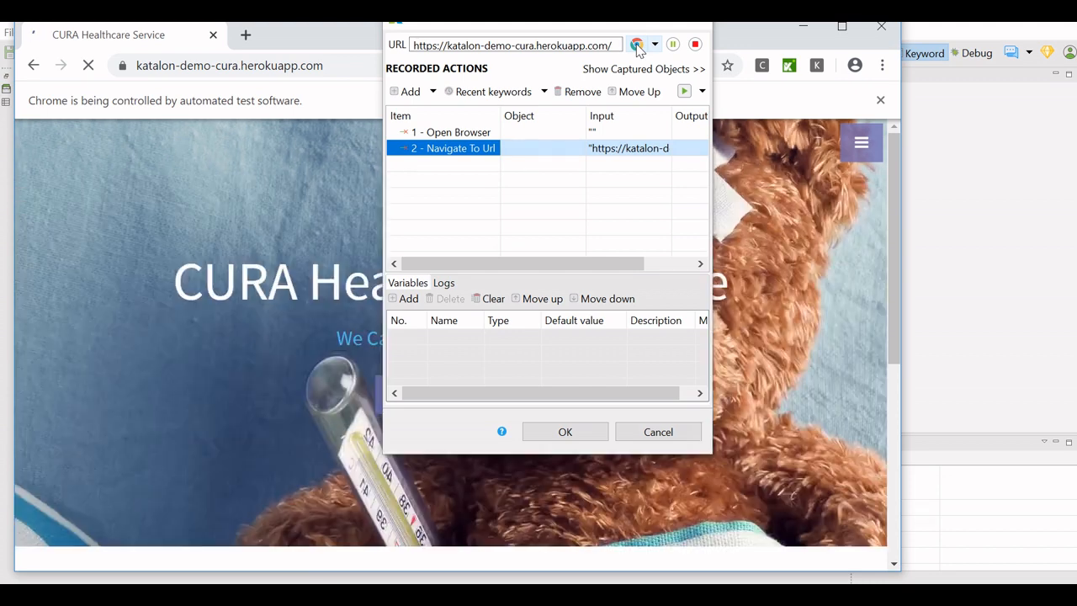
Step: Move the Web Recorder aside, start making an appointment, and log in with the demo account's username and password
left_click_drag(558, 21, 863, 44)
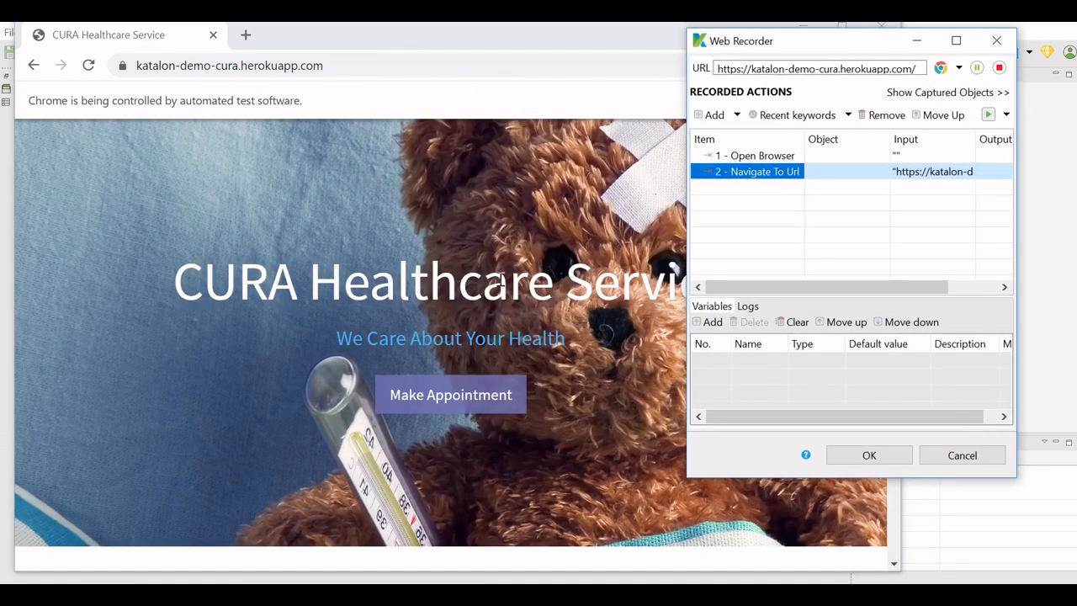
left_click(471, 397)
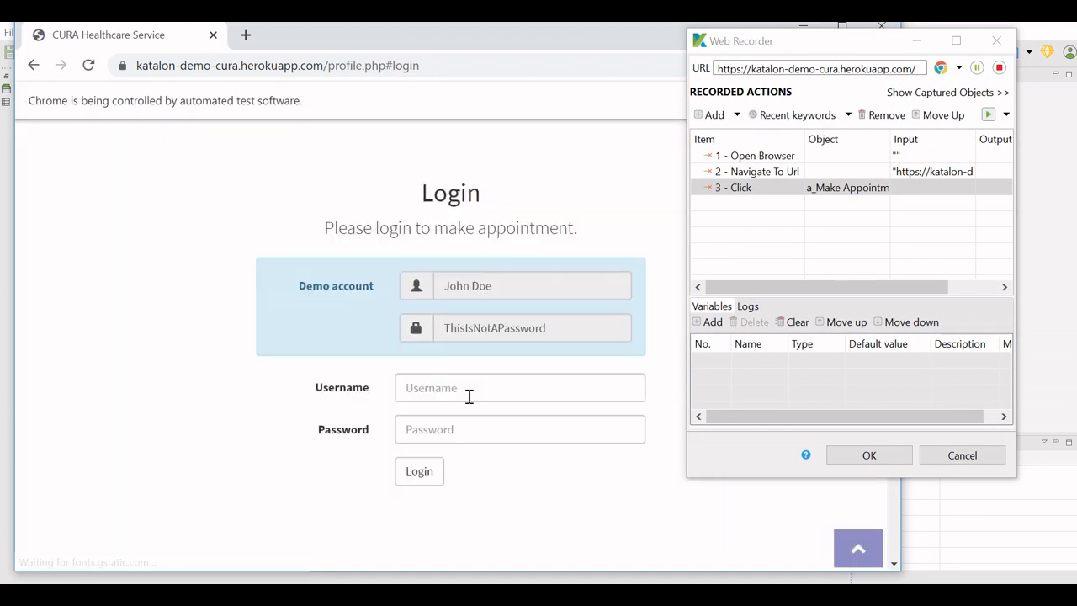
left_click(446, 387)
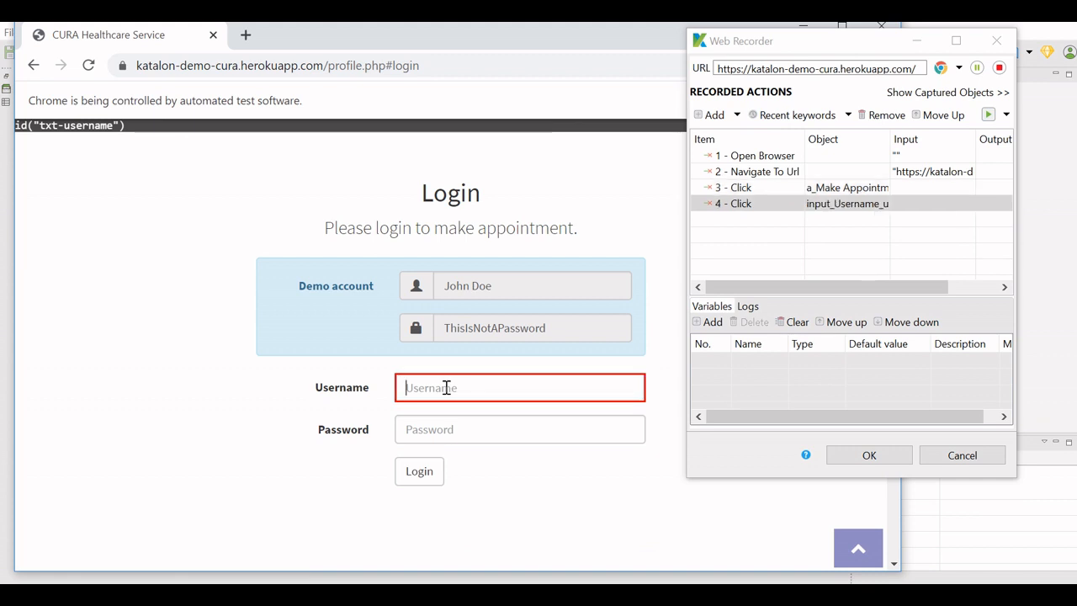
type("John")
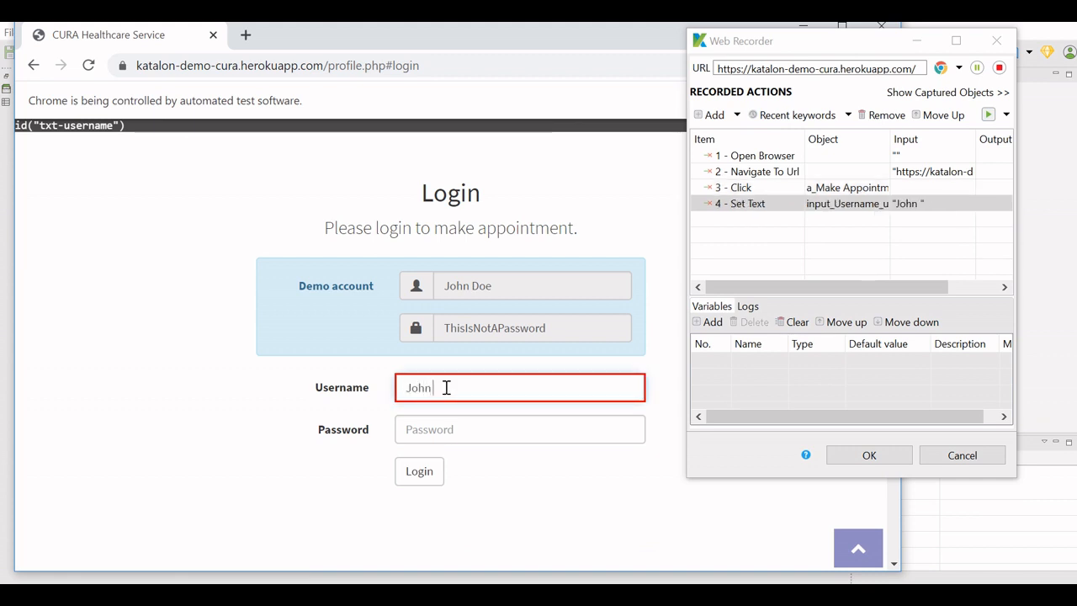
type(" Doe")
key("Tab")
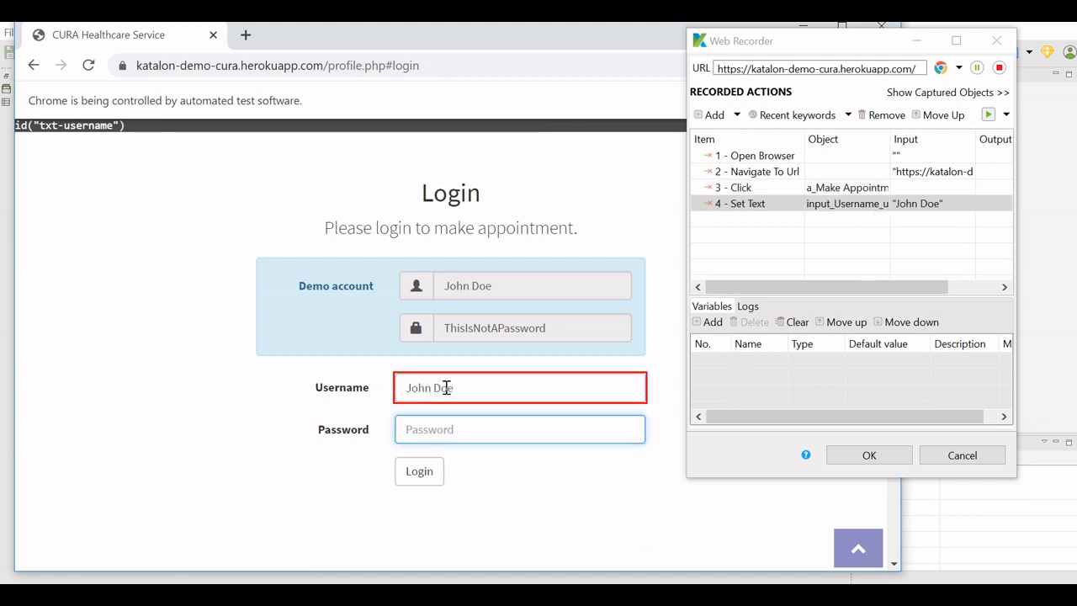
type("ThisI")
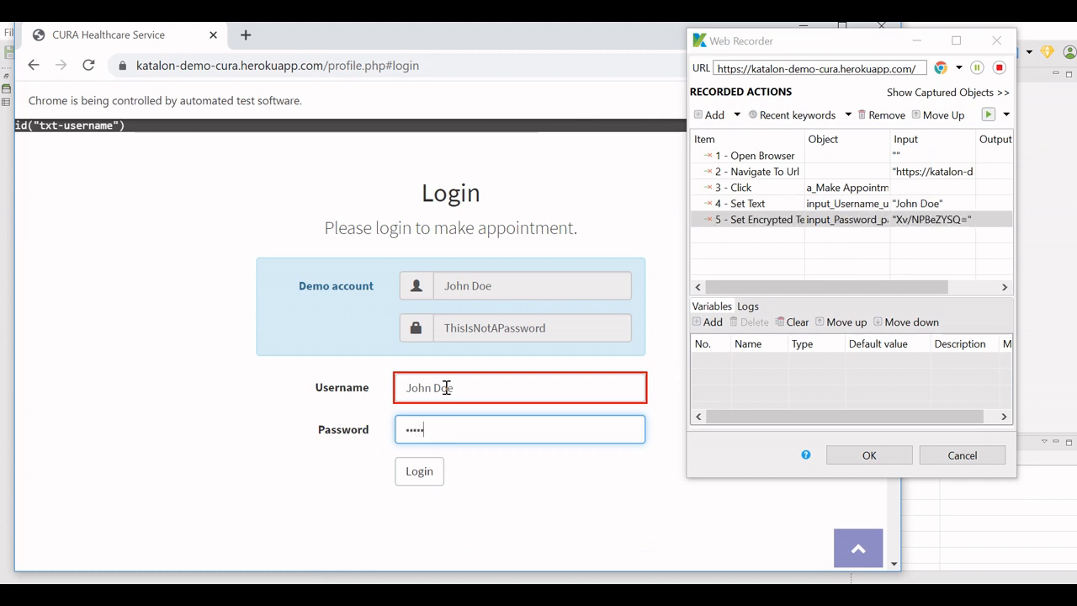
type("sNotAPa")
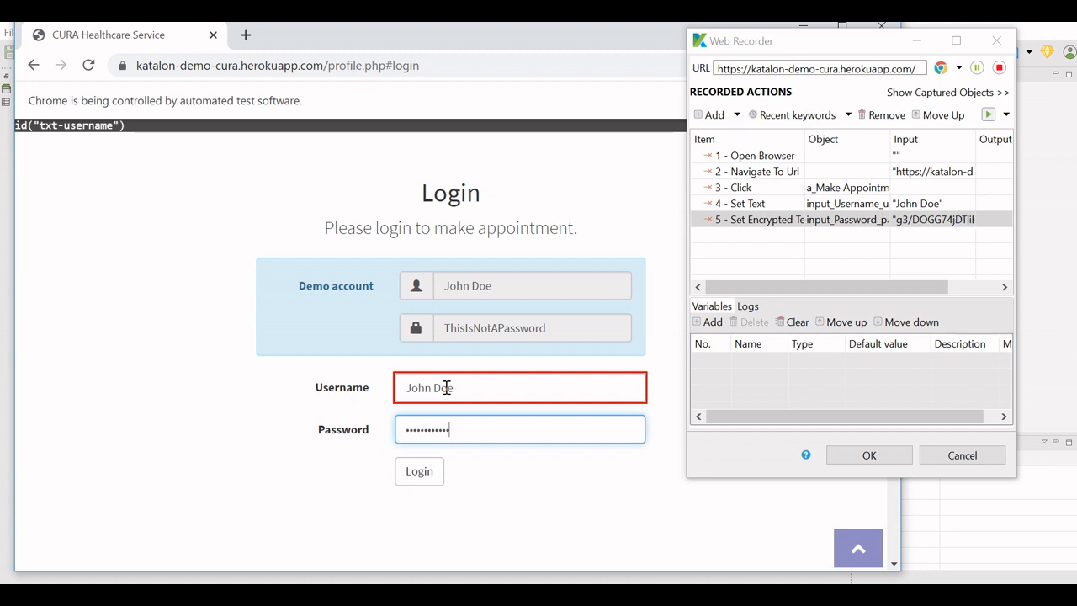
type("ssword")
left_click(420, 473)
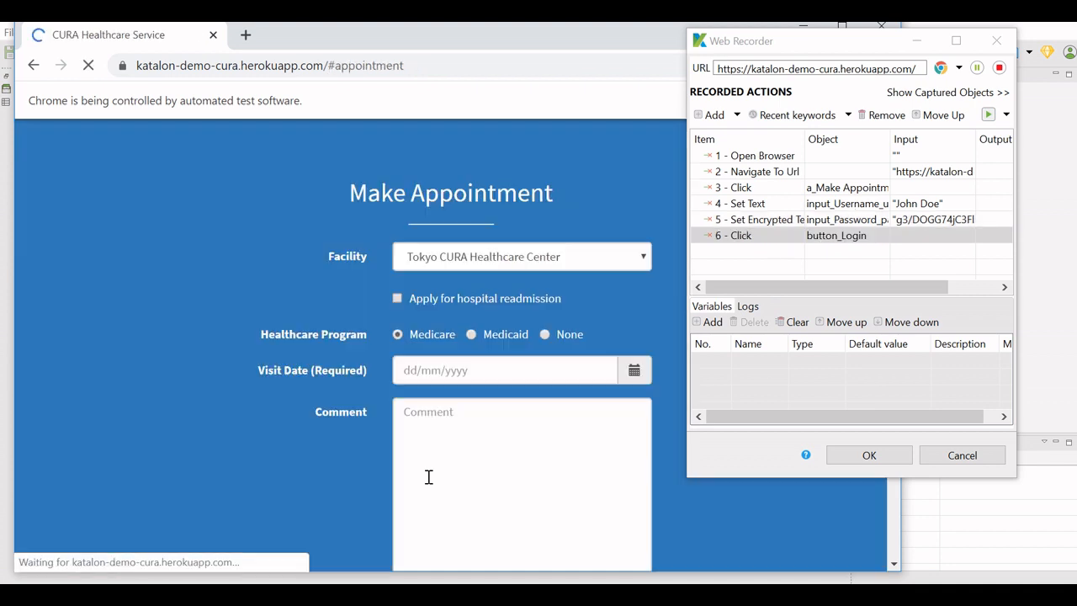
Step: Fill in the appointment with Hongkong CURA Healthcare Center, hospital readmission enabled, the Medicaid program and visit date 23/06/2020
left_click(576, 265)
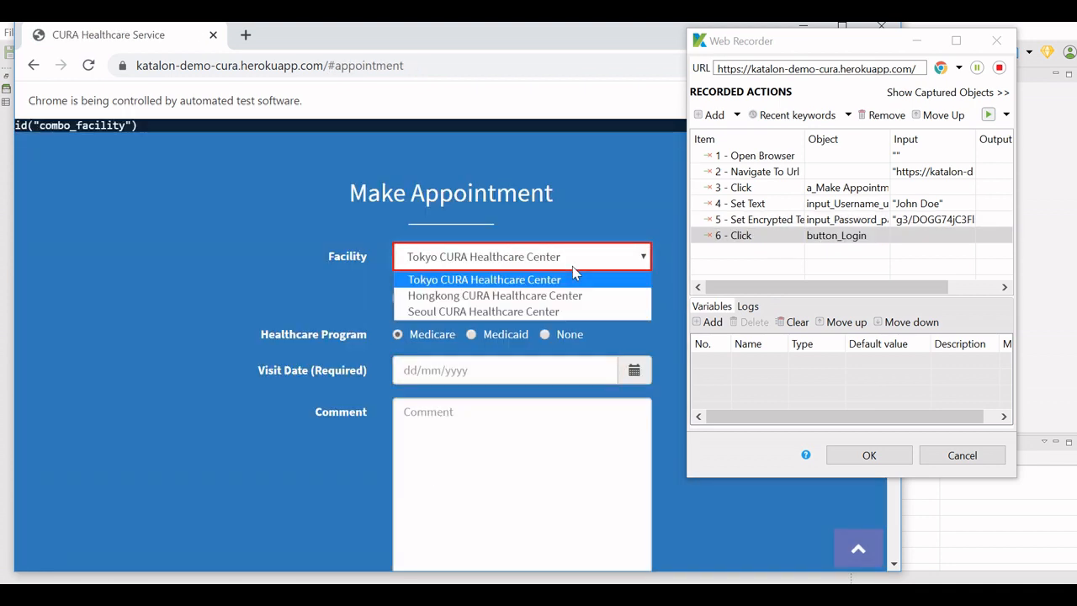
left_click(539, 304)
left_click(397, 298)
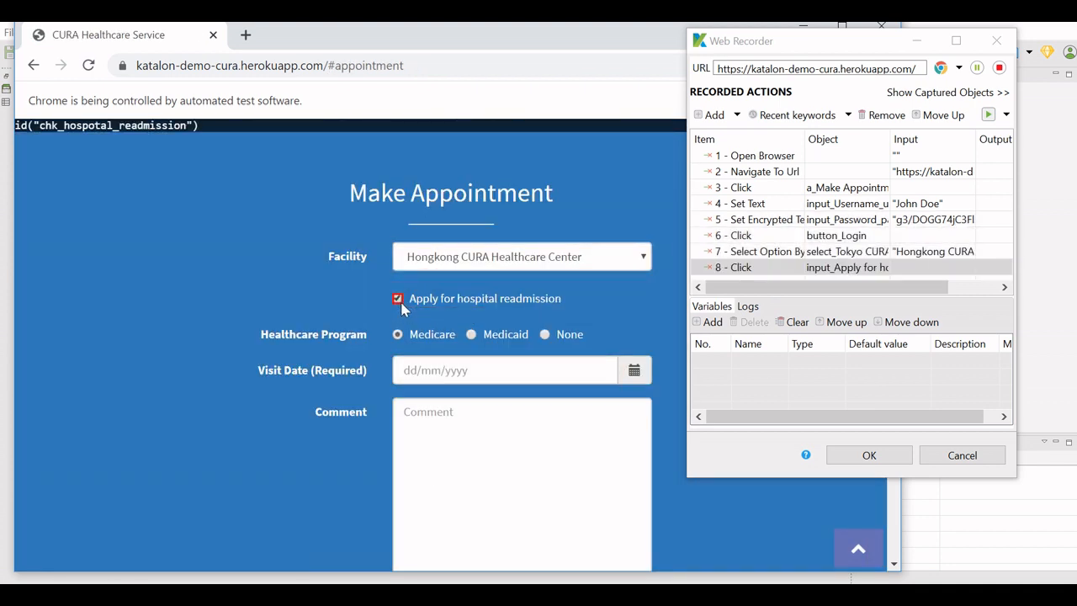
left_click(473, 337)
left_click(432, 369)
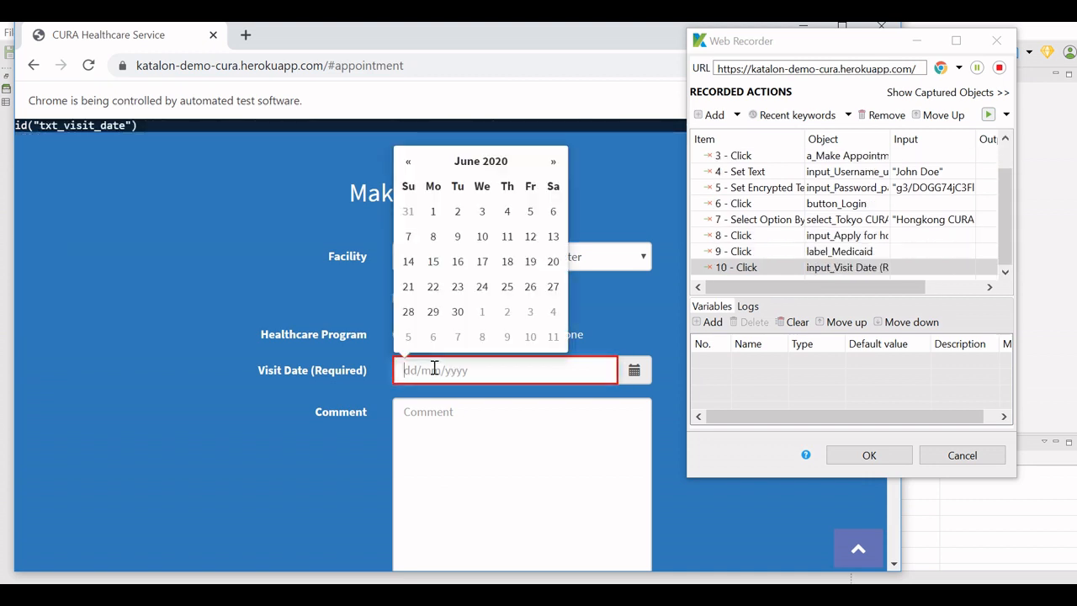
left_click(456, 287)
Step: Enter "Test comment" as the appointment comment and book the appointment
left_click(463, 437)
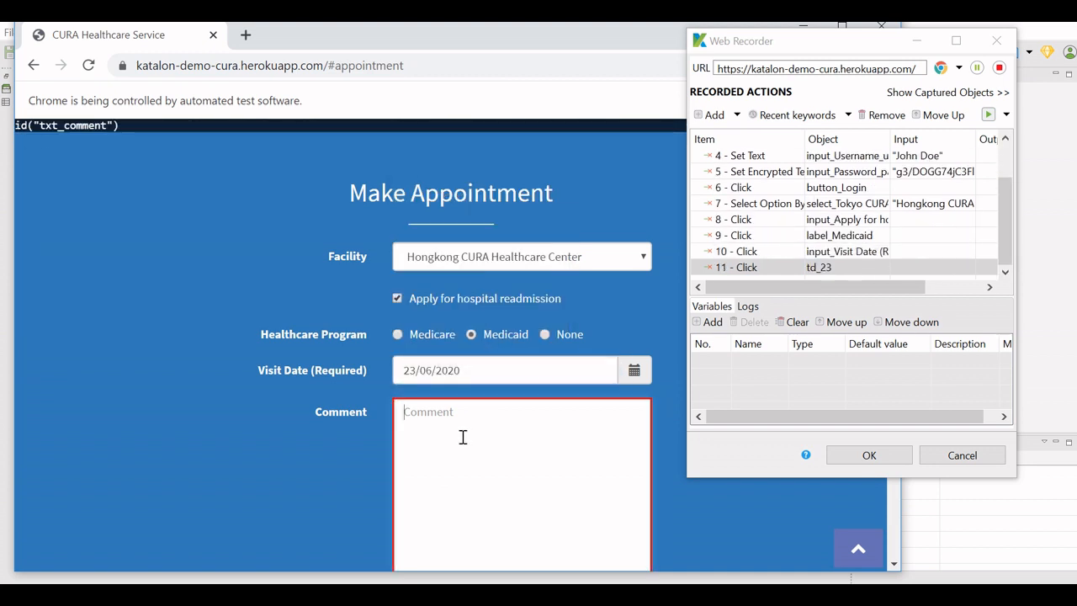
type("Test comment")
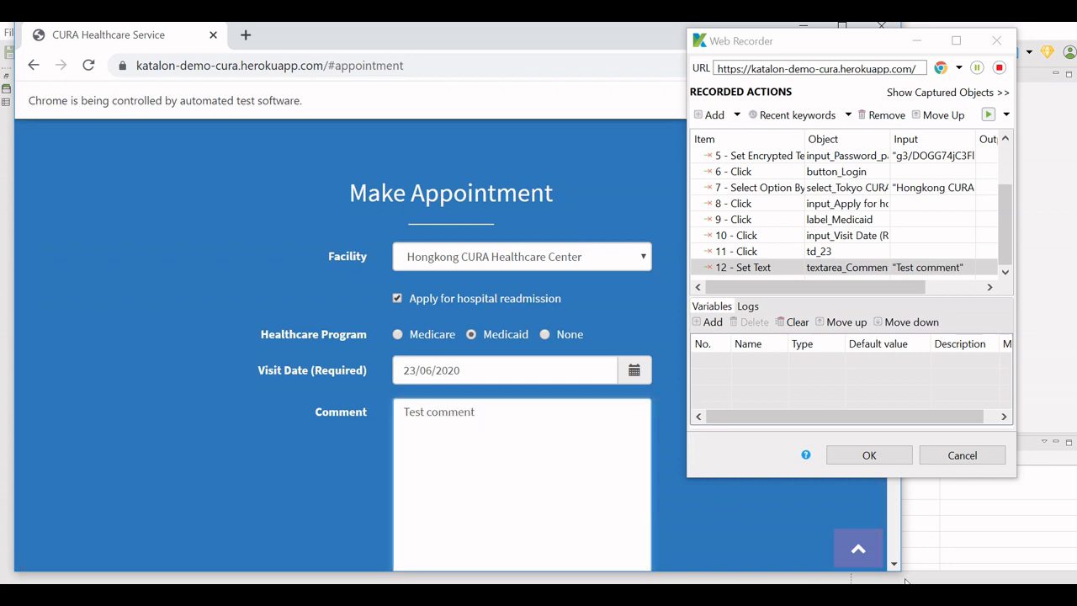
left_click(895, 565)
scroll(899, 573, "down", 1)
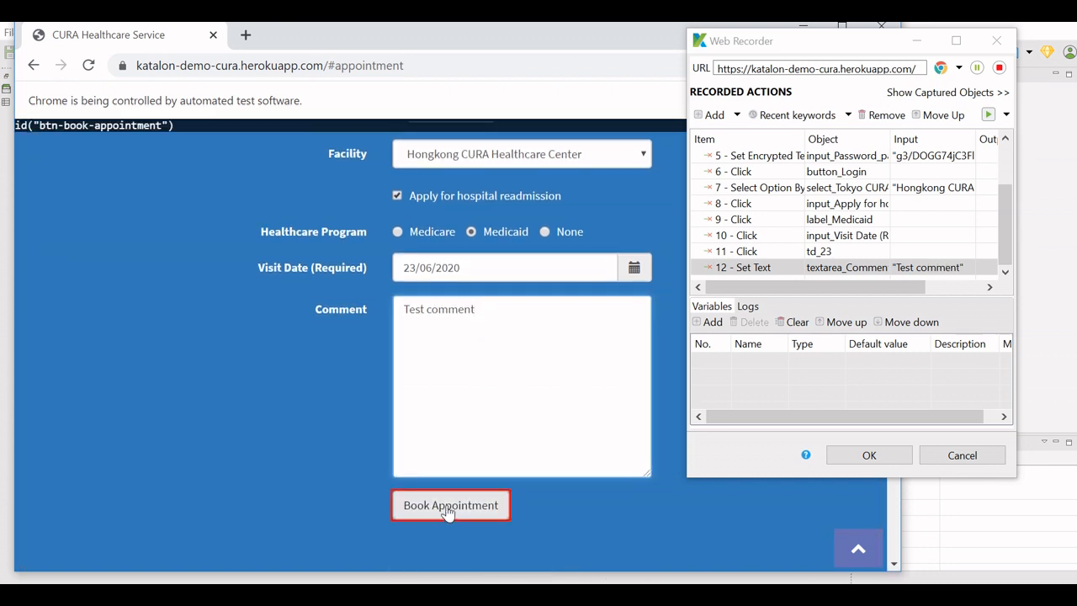
left_click(447, 510)
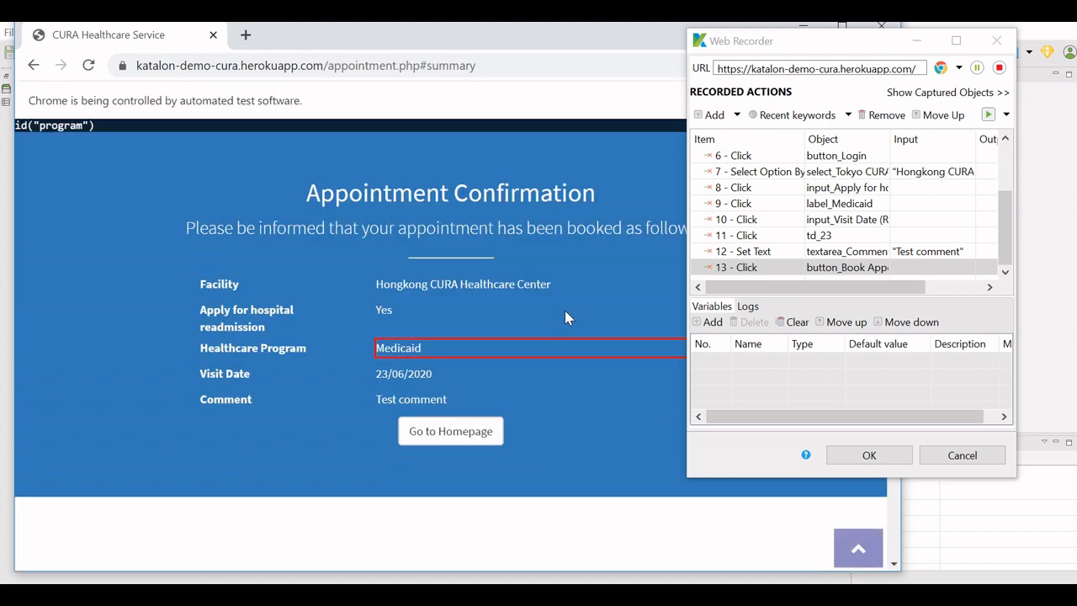
Step: Record the Appointment Confirmation heading and save the captured elements to the Object Repository, replacing existing objects
left_click_drag(595, 195, 311, 196)
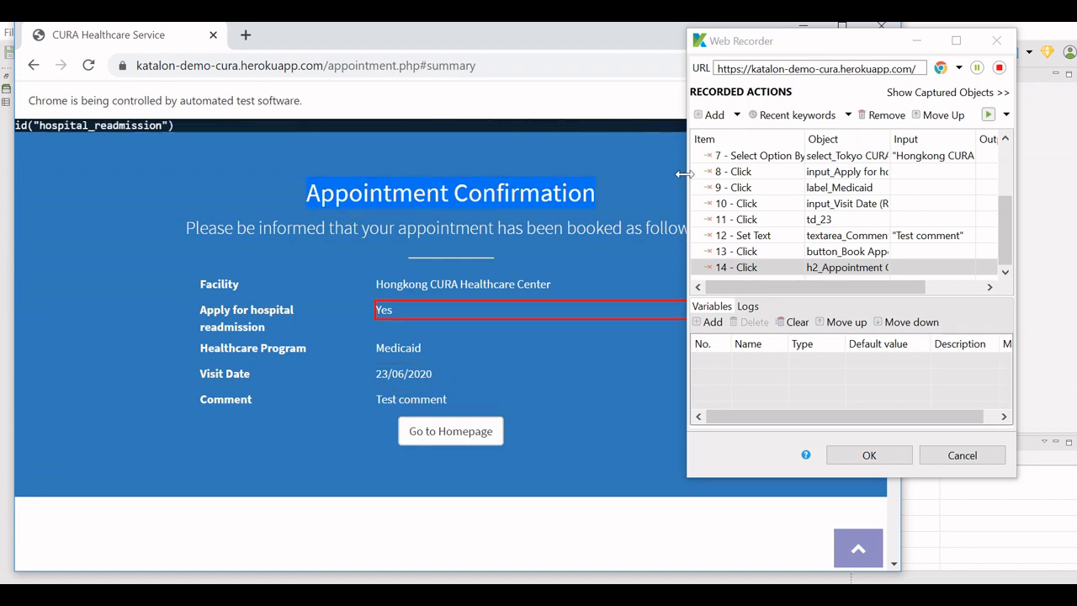
left_click_drag(791, 55, 440, 92)
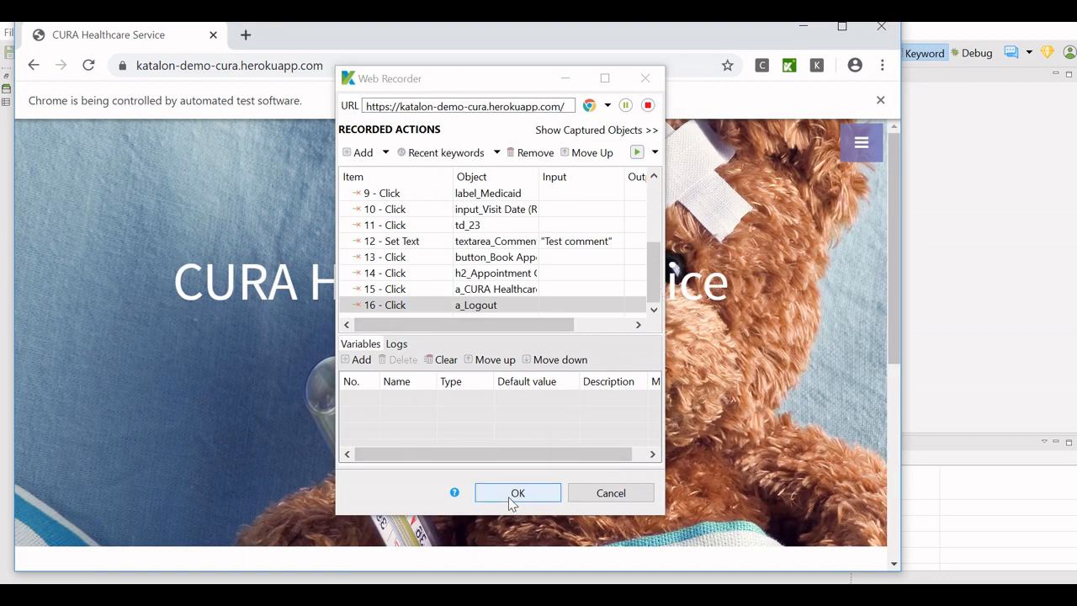
left_click(508, 496)
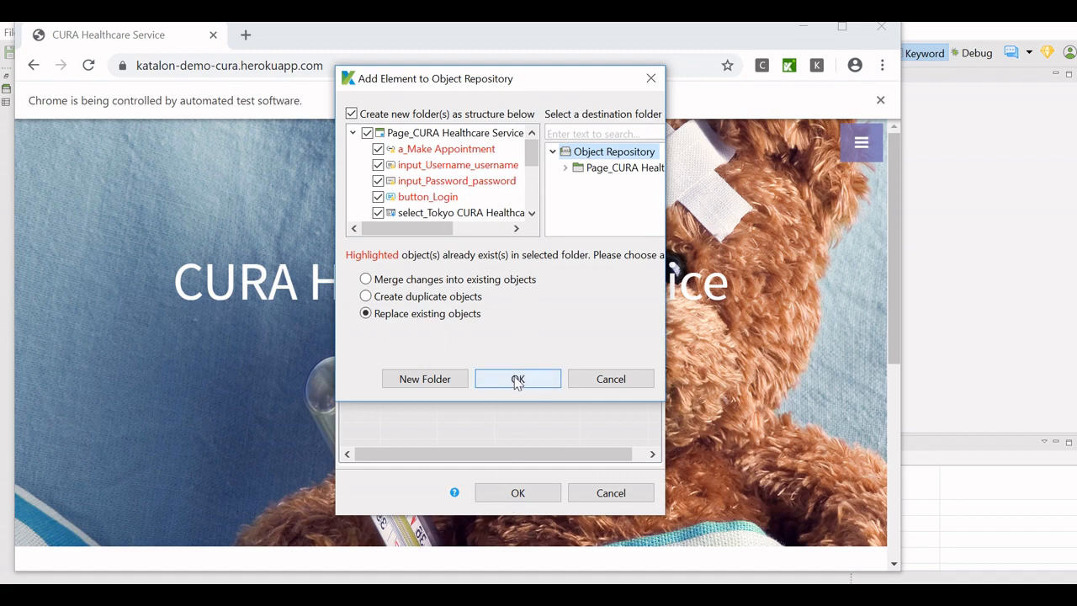
left_click(515, 377)
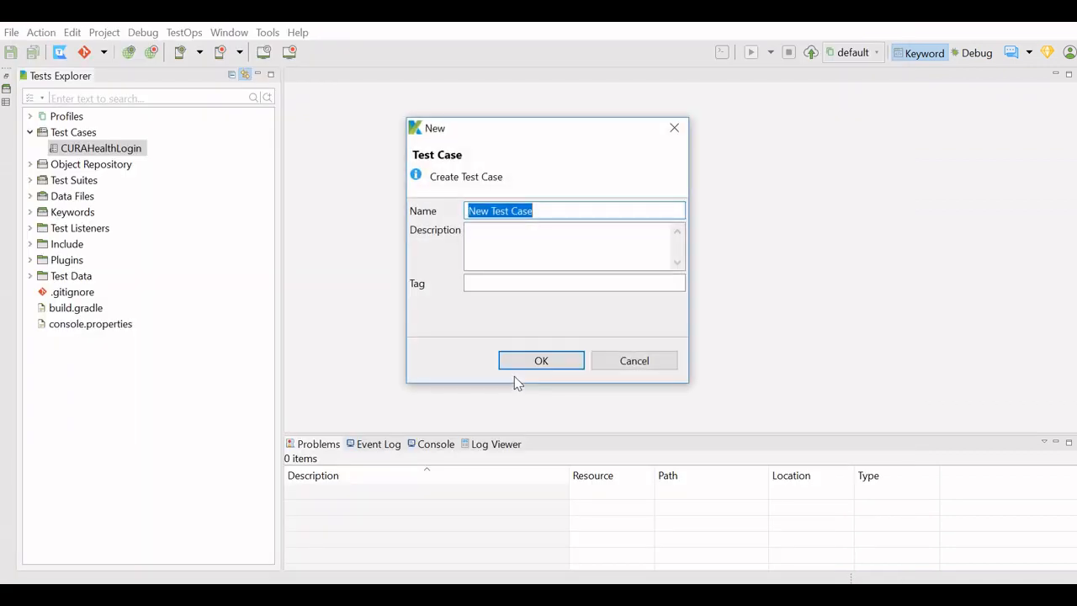
Step: Save the recorded actions as a new test case named TestAppointment
type("TestA")
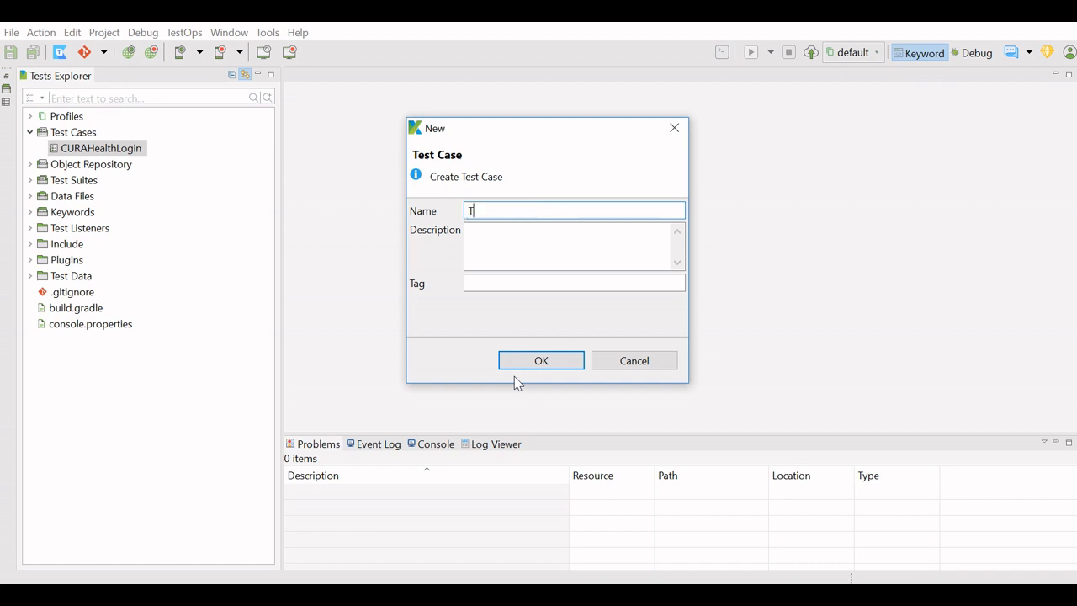
type("ppointment")
key("Return")
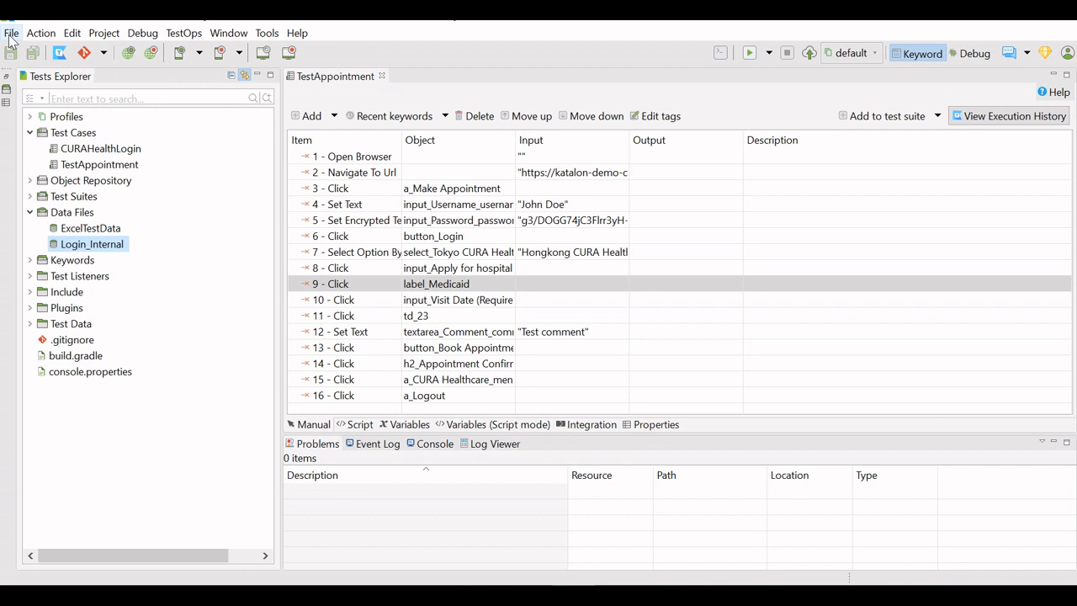
Step: Create a new checkpoint named Checkpoint1 with Test Data as its data type and continue to its source configuration
left_click(11, 38)
left_click(514, 277)
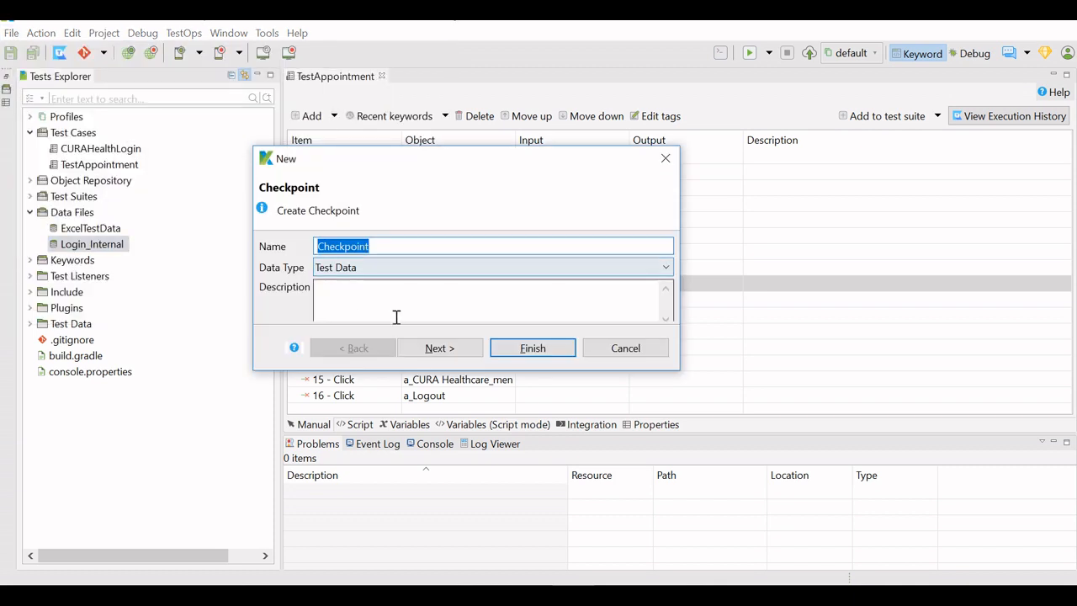
left_click(385, 246)
type("1")
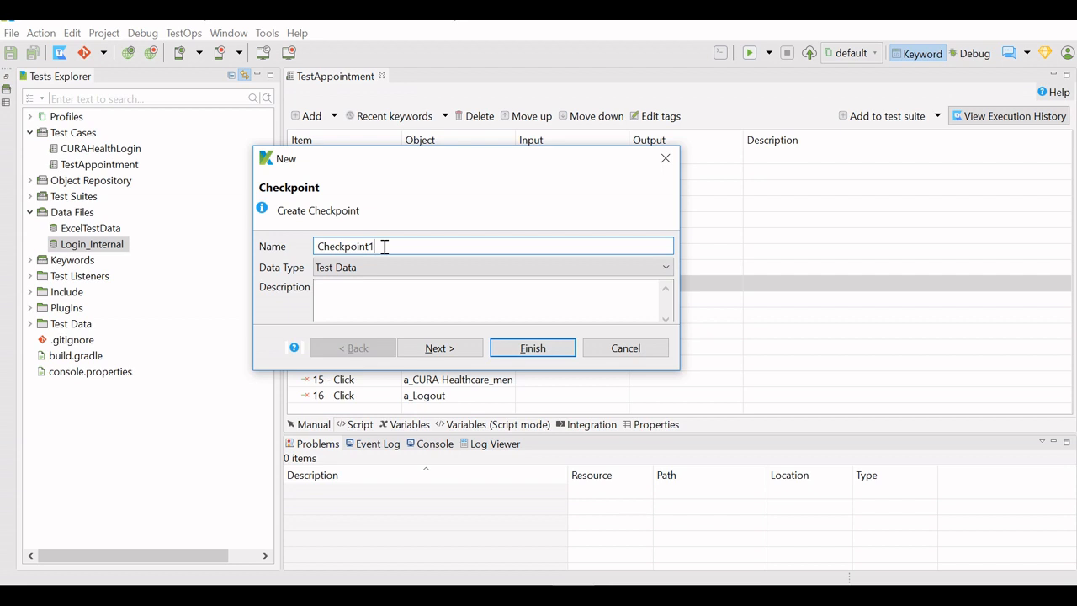
left_click(556, 275)
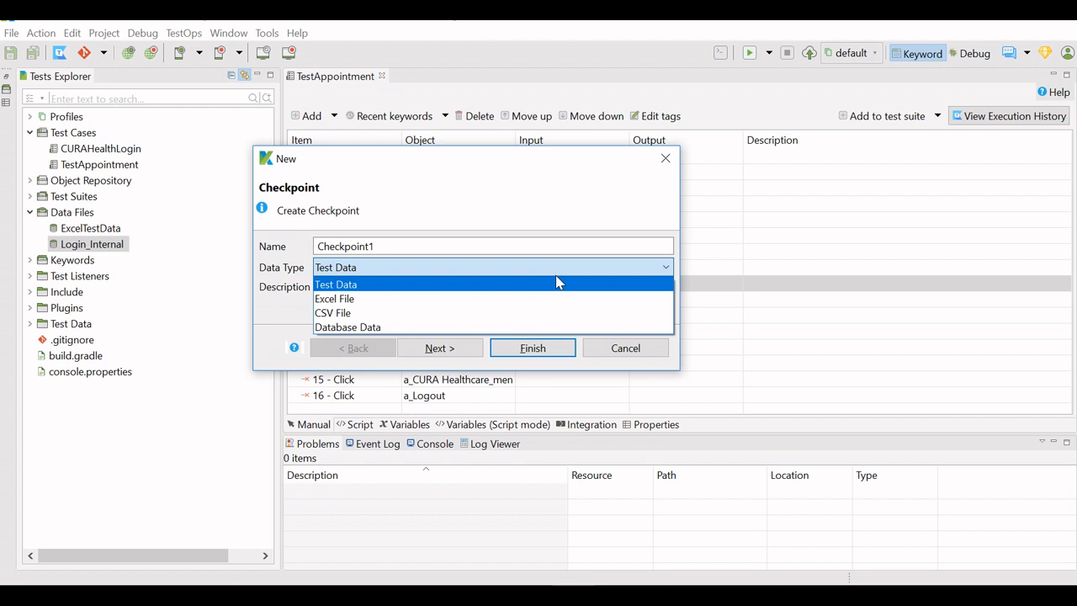
left_click(472, 351)
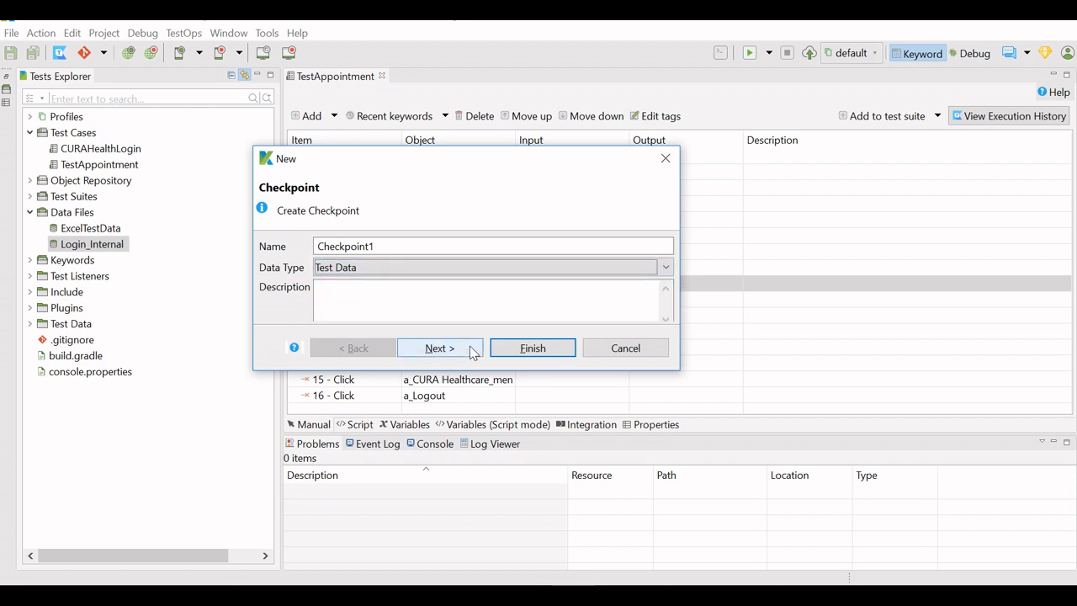
left_click(471, 351)
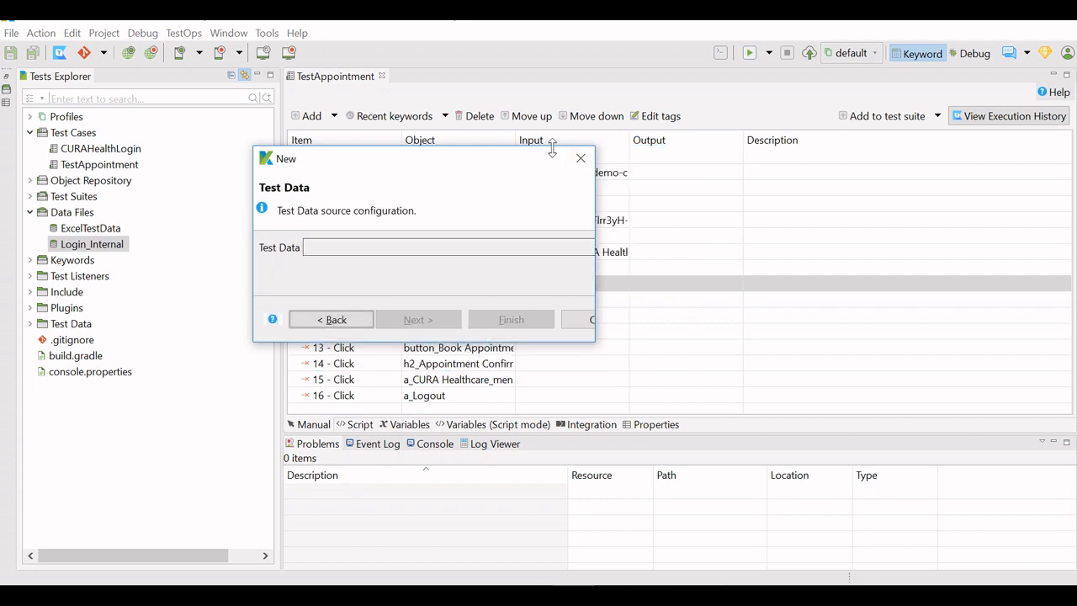
Step: Finish the checkpoint with Data Files/Login_Internal as its source and toggle the check on the first row's username
left_click_drag(552, 148, 551, 108)
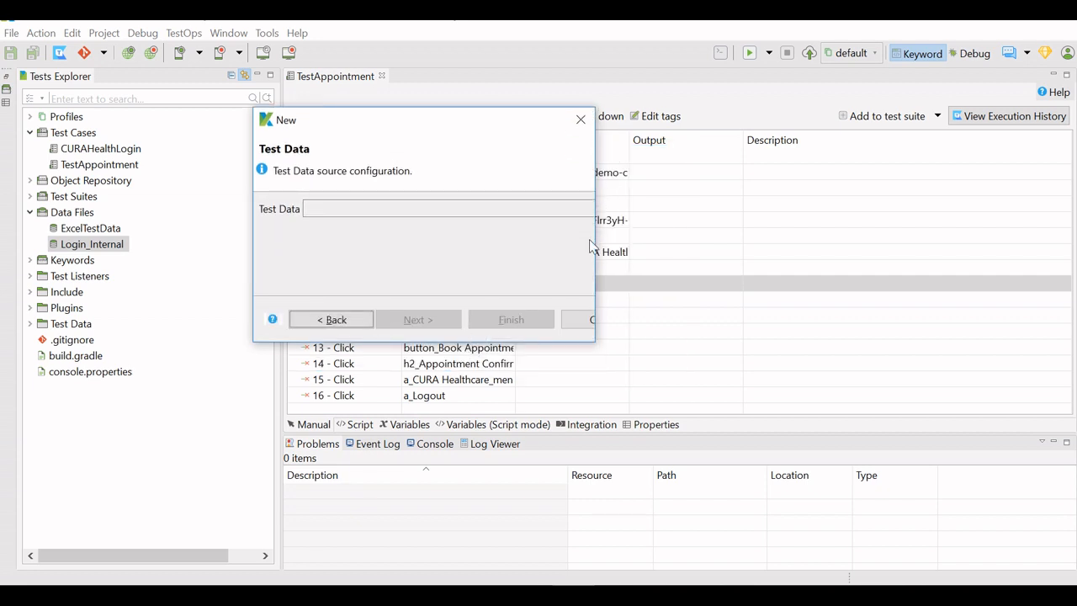
left_click_drag(595, 239, 830, 217)
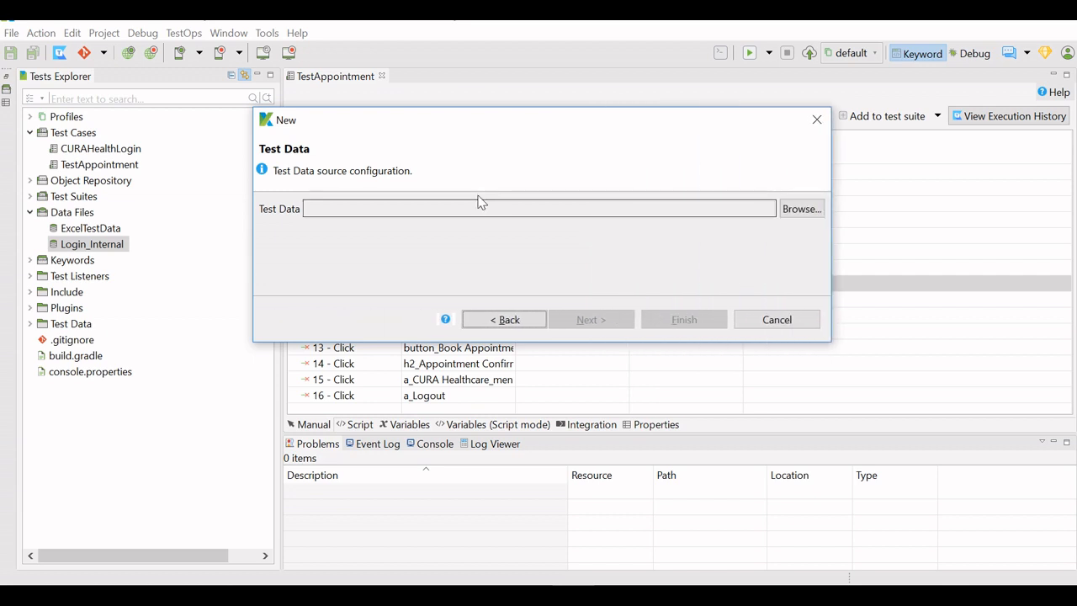
left_click(788, 208)
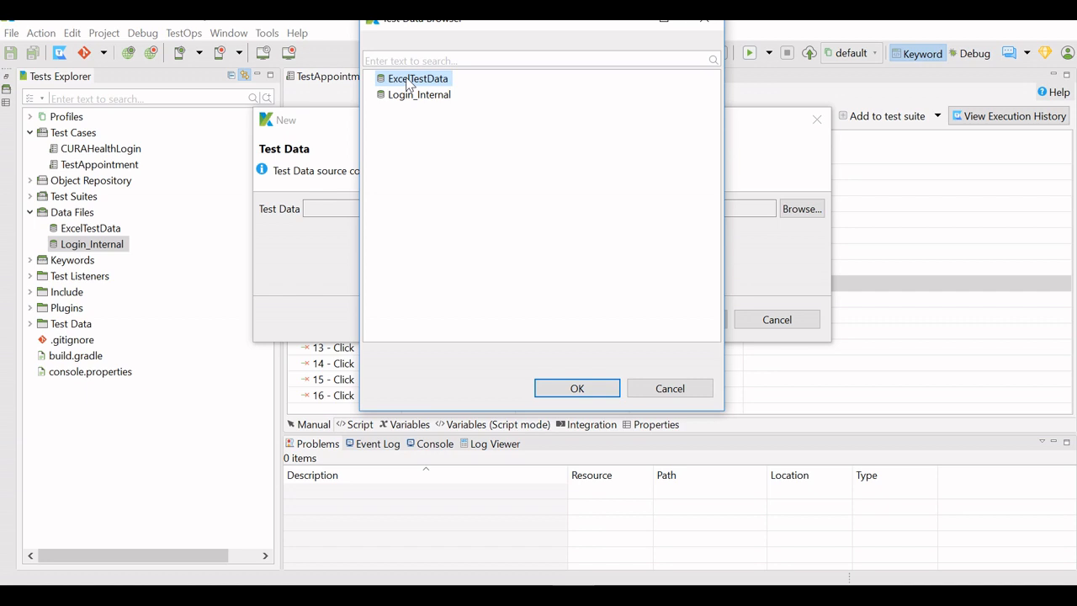
left_click(413, 97)
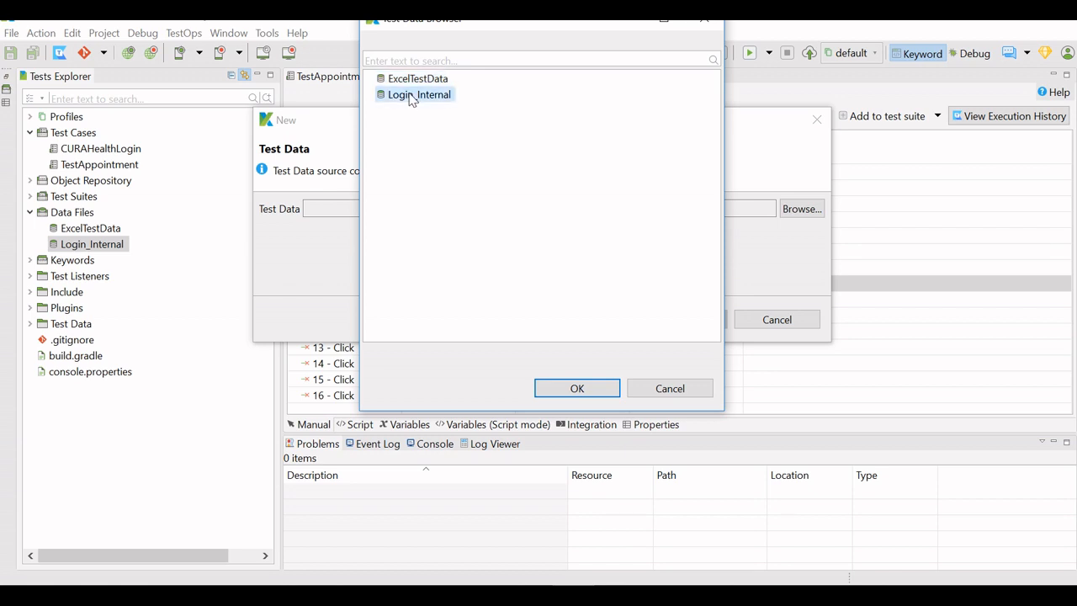
left_click(566, 392)
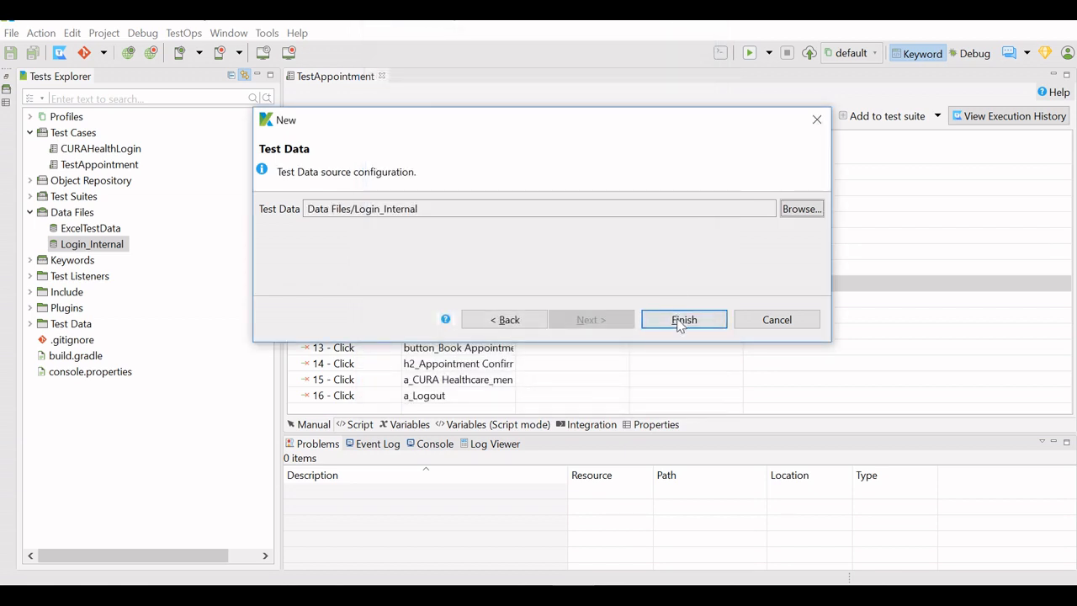
left_click(684, 321)
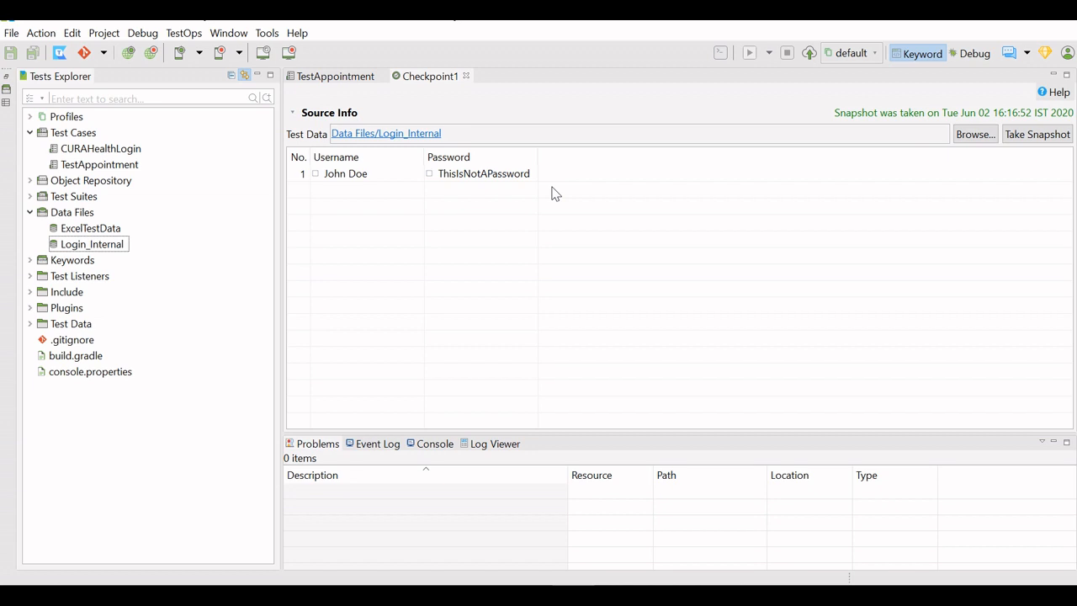
left_click(317, 175)
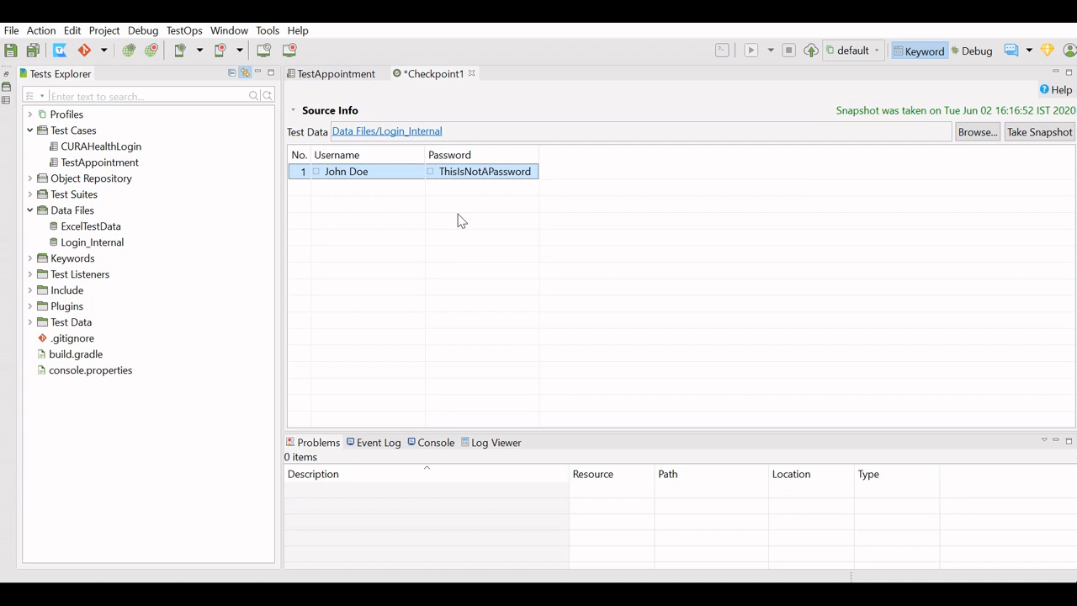
Step: Open the Login_Internal data file and add a column named Confirm
double_click(93, 244)
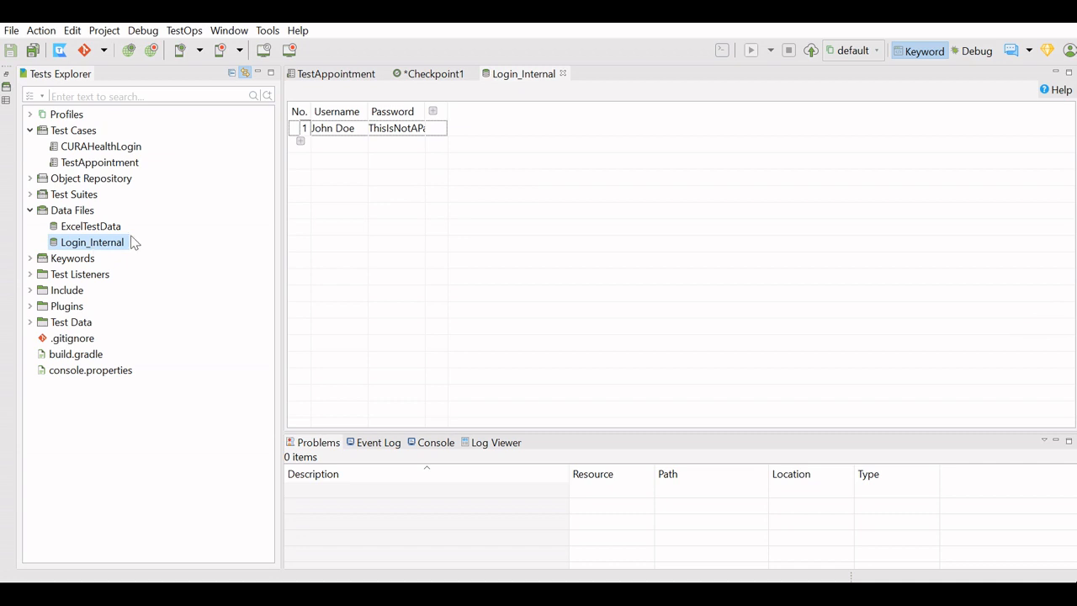
left_click(433, 113)
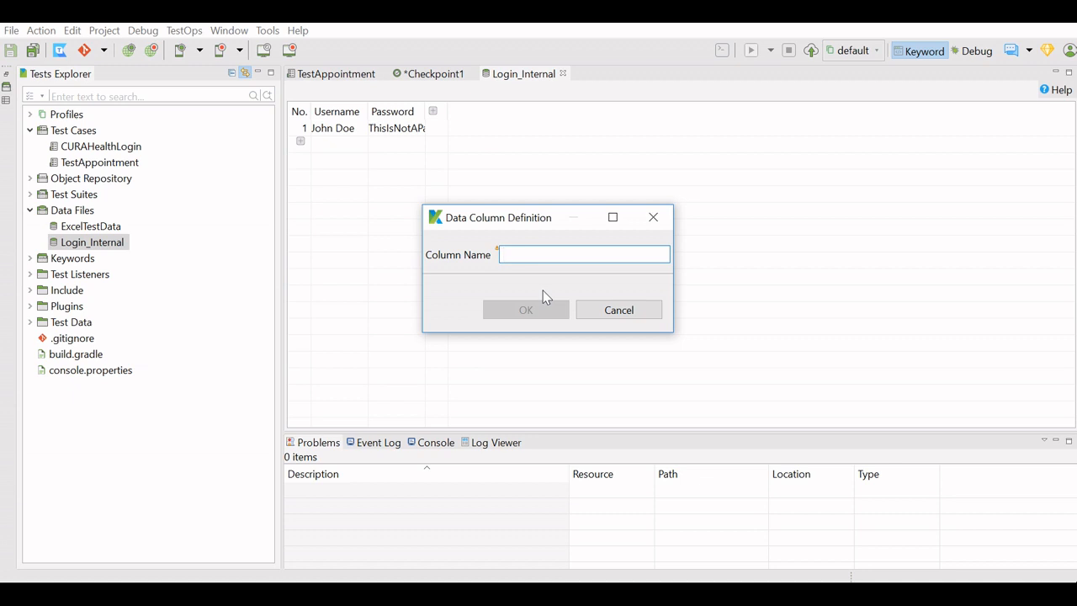
type("Confirm")
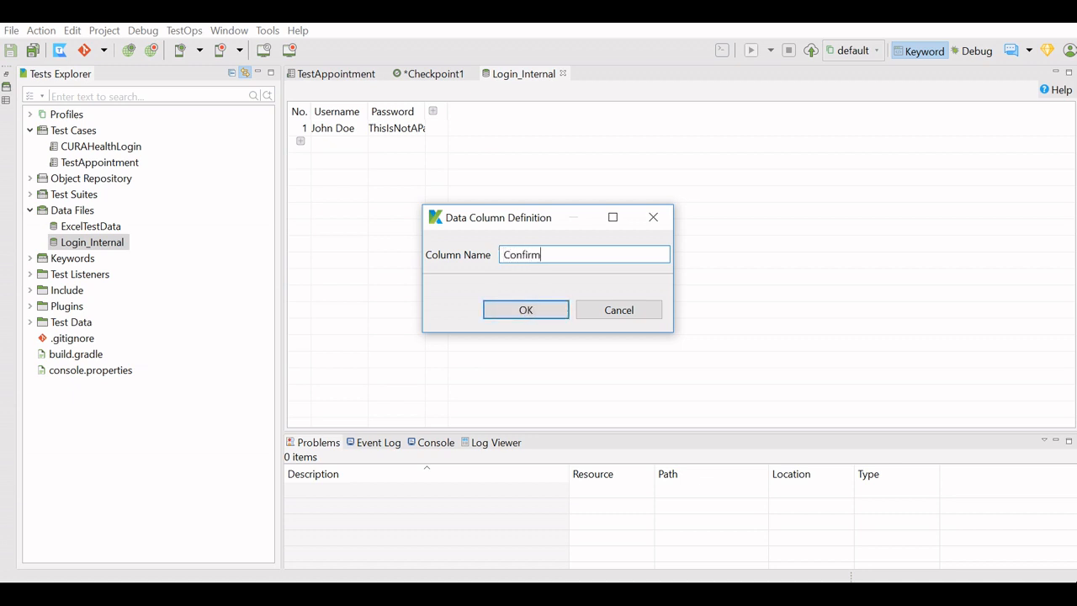
left_click(543, 308)
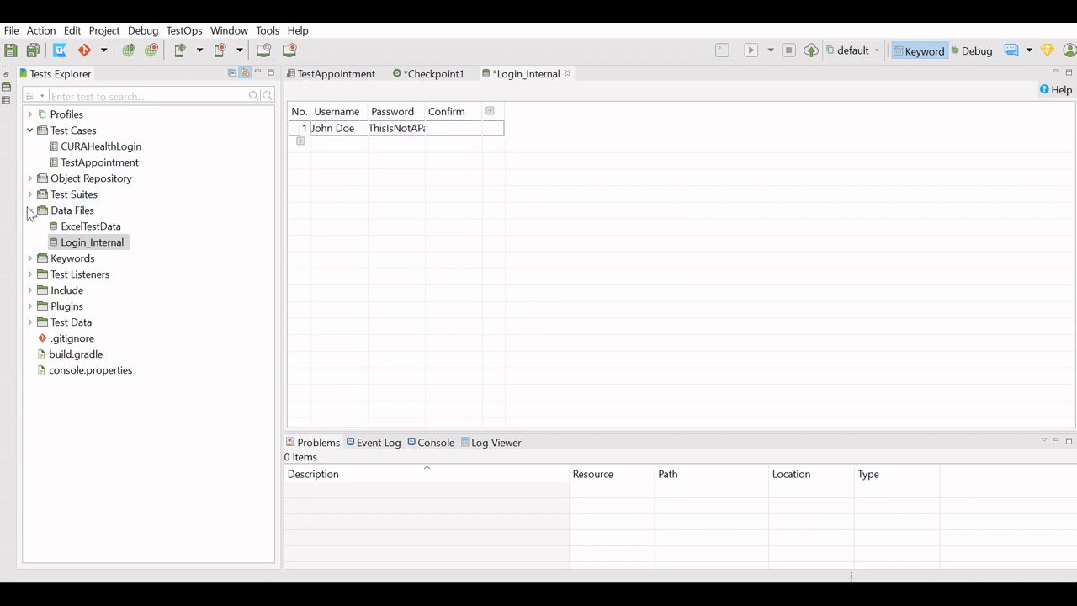
Step: Enter "Appointment Confirmation" as the first row's Confirm value, widen the column, and close Login_Internal with its changes saved
left_click(456, 132)
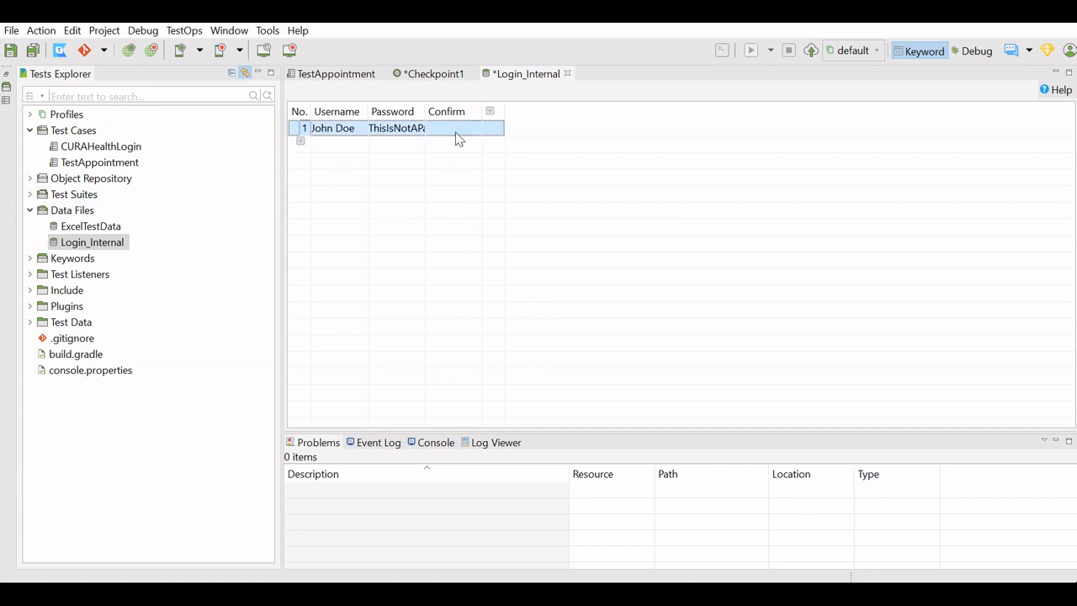
type("Appoi")
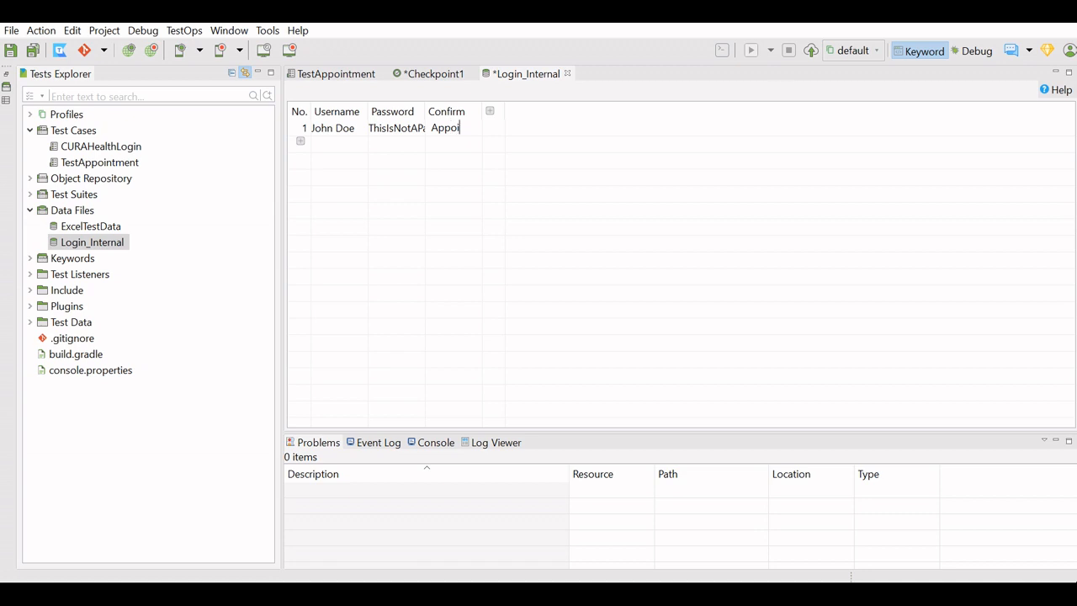
type("ntment Con")
type("fi")
type("rmation")
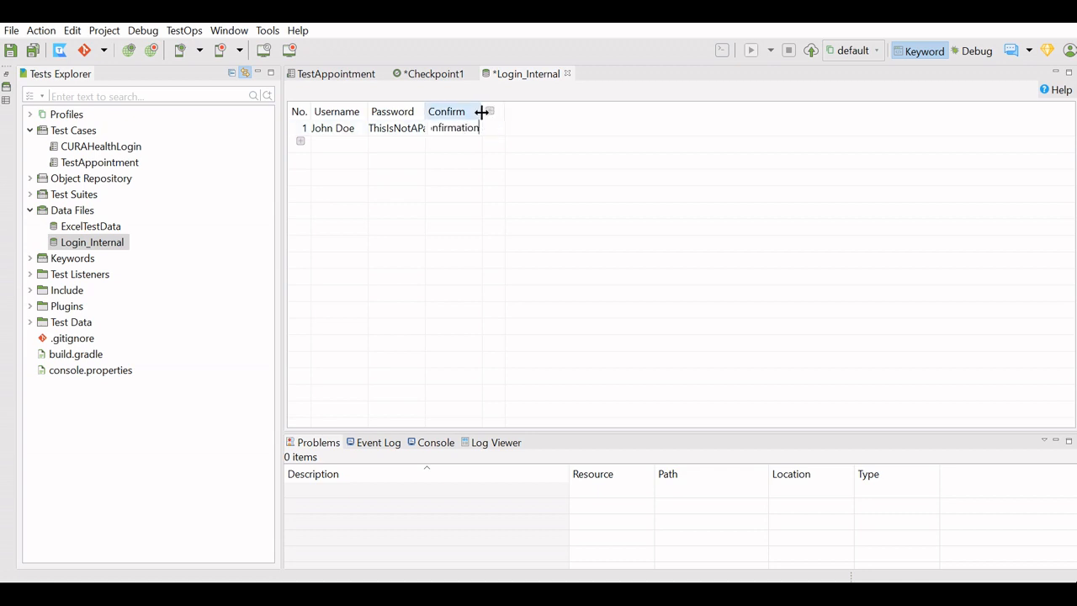
left_click_drag(481, 111, 559, 107)
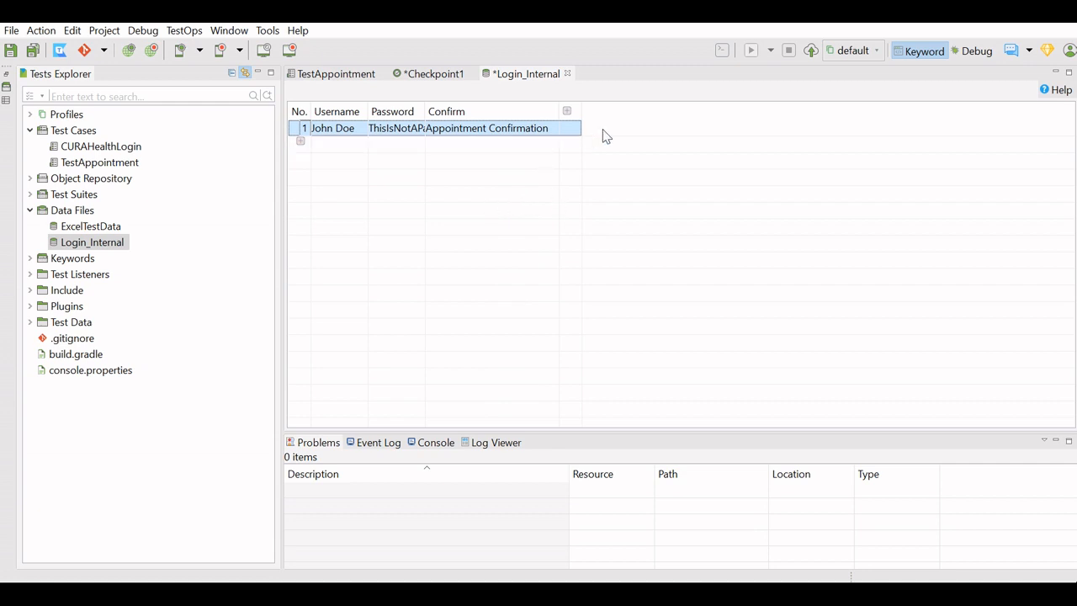
left_click(567, 74)
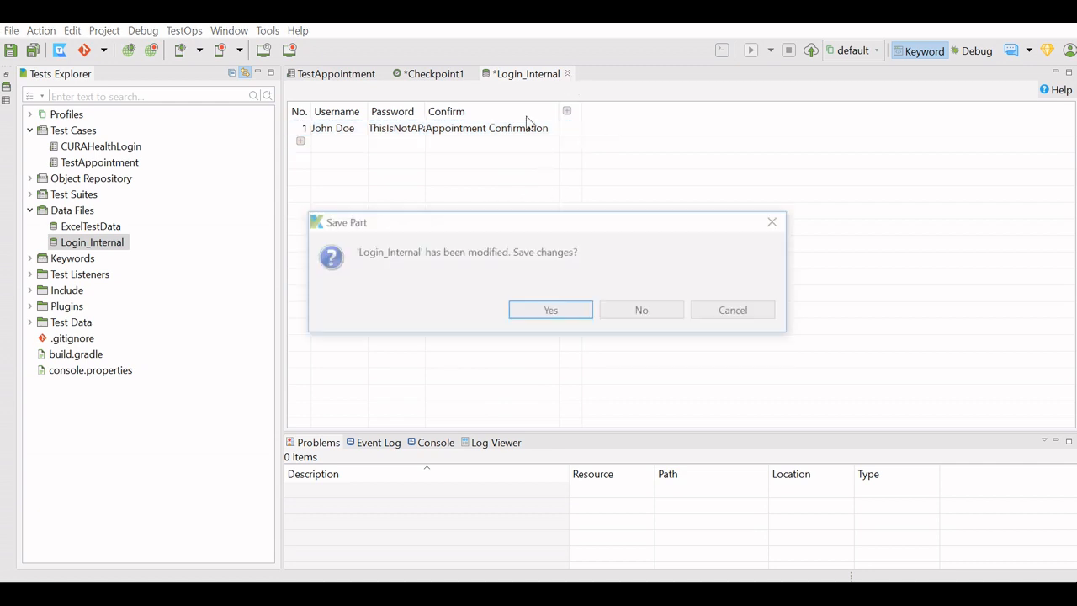
left_click(551, 312)
Step: Reselect Login_Internal as Checkpoint1's test data source and take a new snapshot
left_click(979, 132)
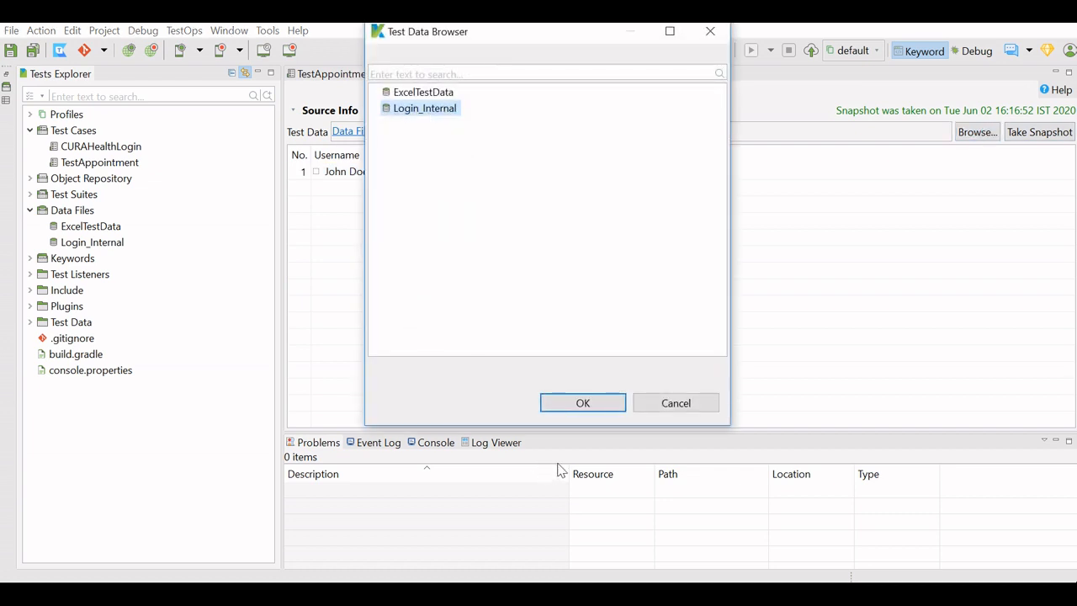
left_click(582, 404)
left_click(1019, 131)
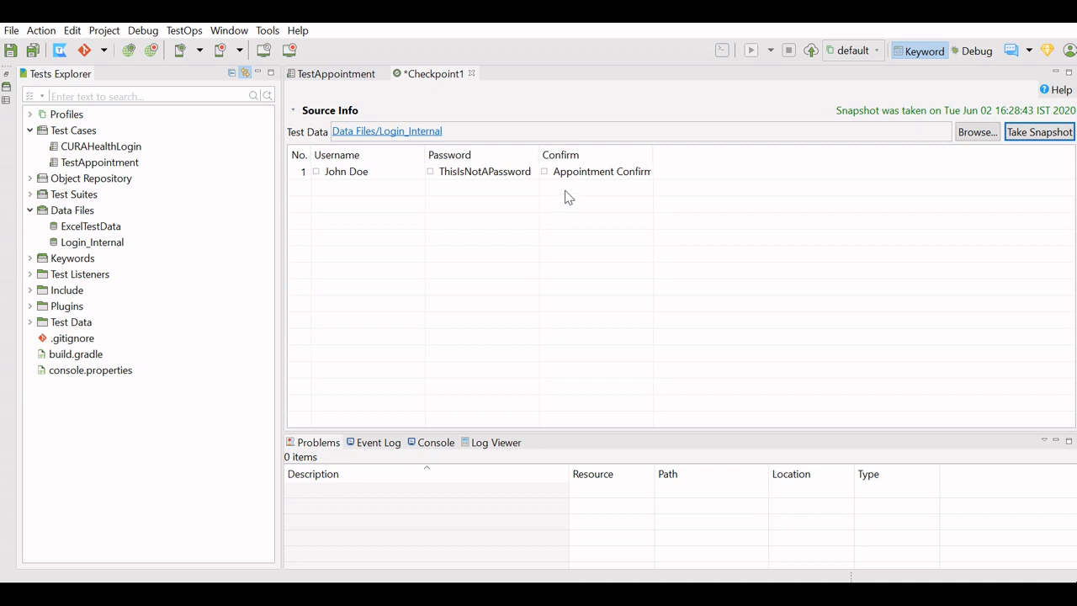
Step: Mark the first row's Confirm value for checking and close Checkpoint1 with its changes saved
left_click(544, 175)
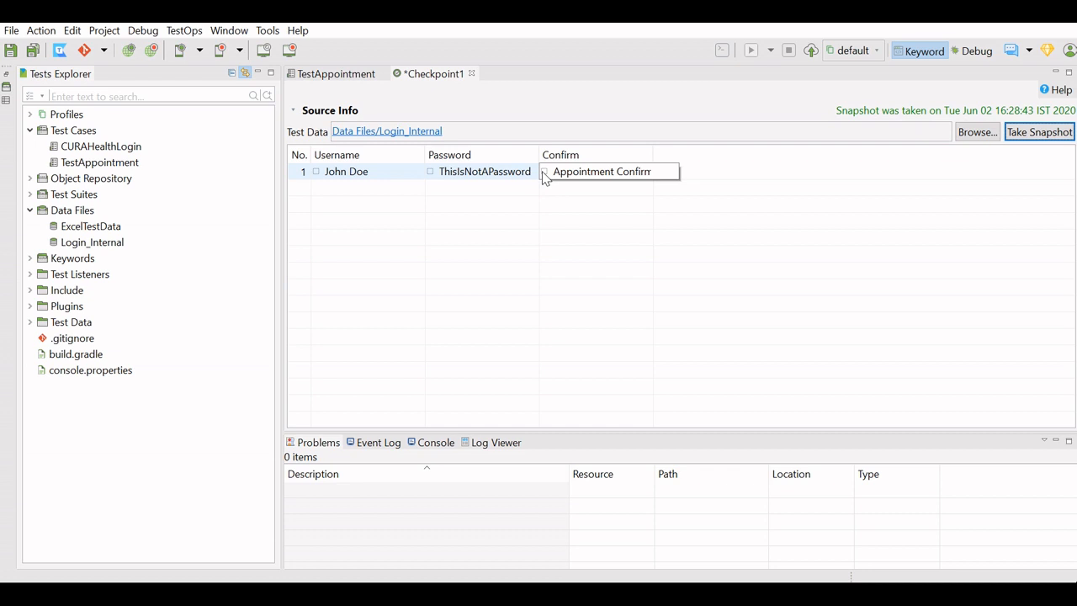
key("Return")
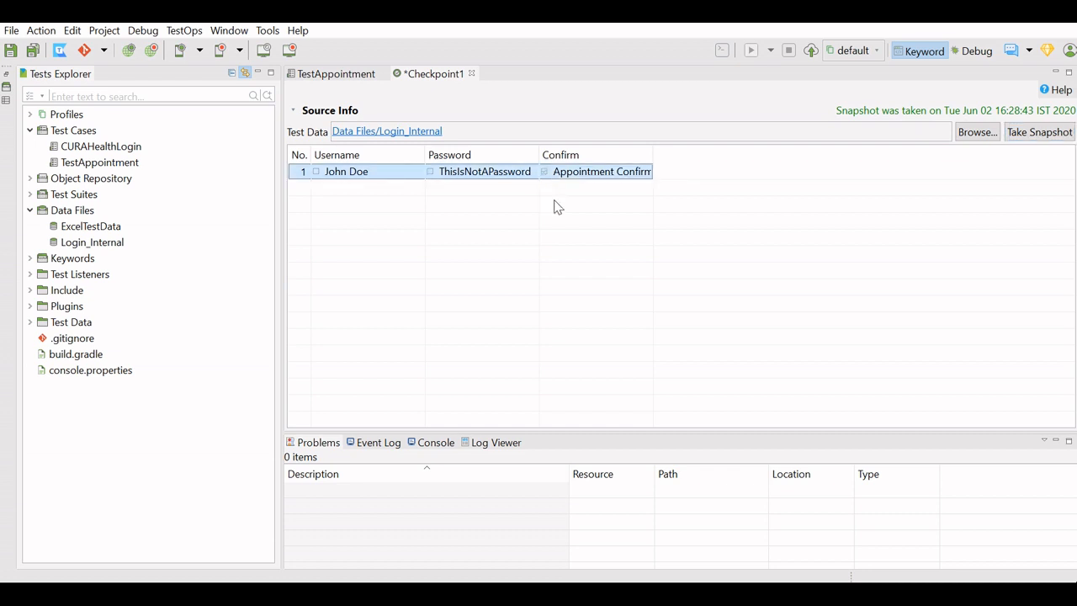
left_click(472, 73)
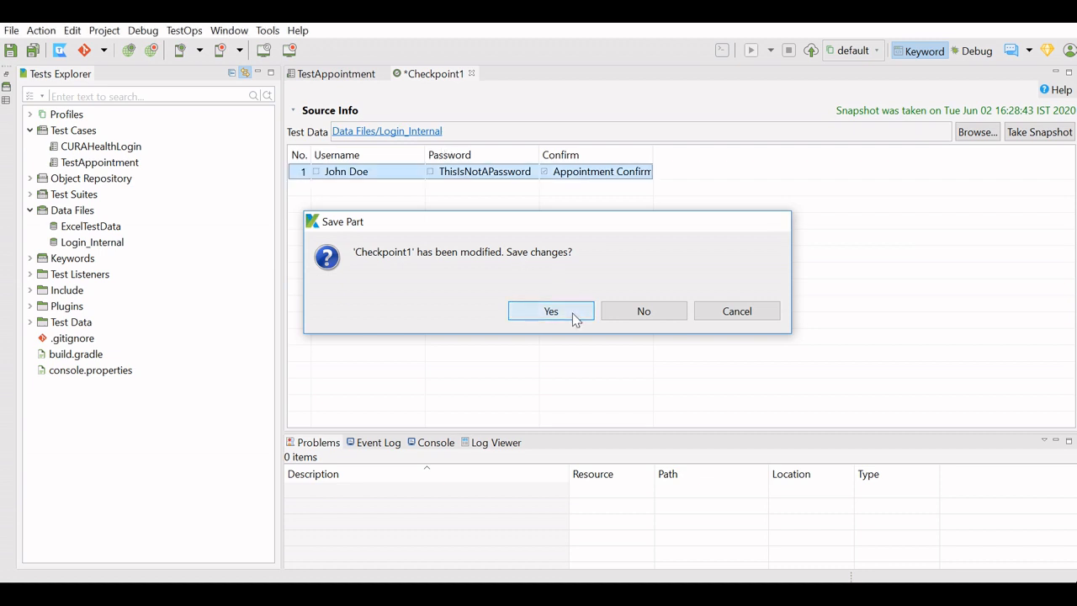
left_click(551, 311)
Step: Add a Verify Checkpoint step to TestAppointment directly after the Appointment Confirmation heading click
left_click(458, 346)
left_click(478, 362)
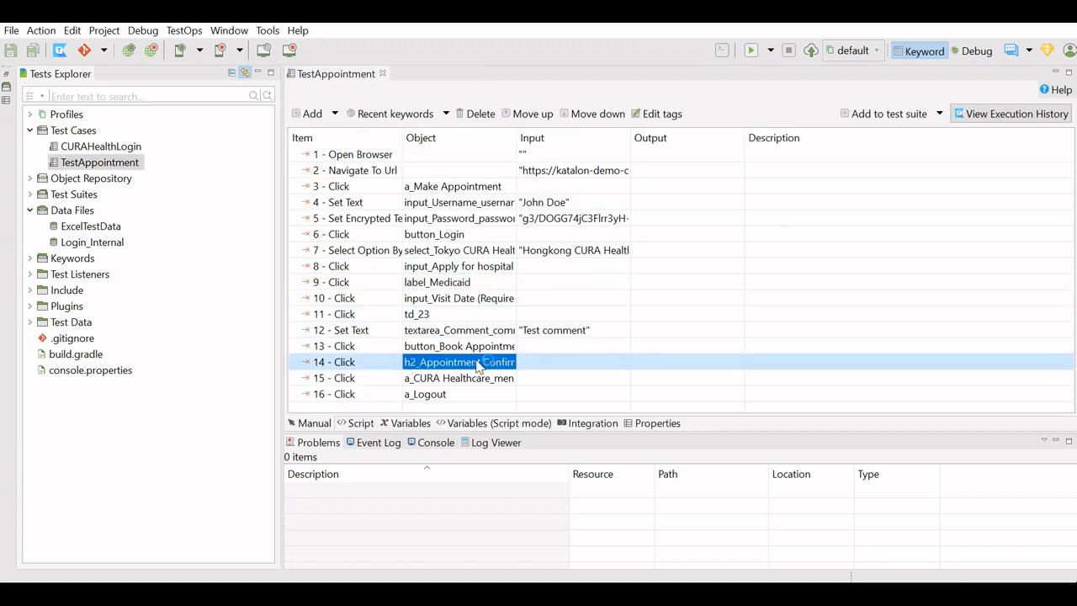
left_click(299, 378)
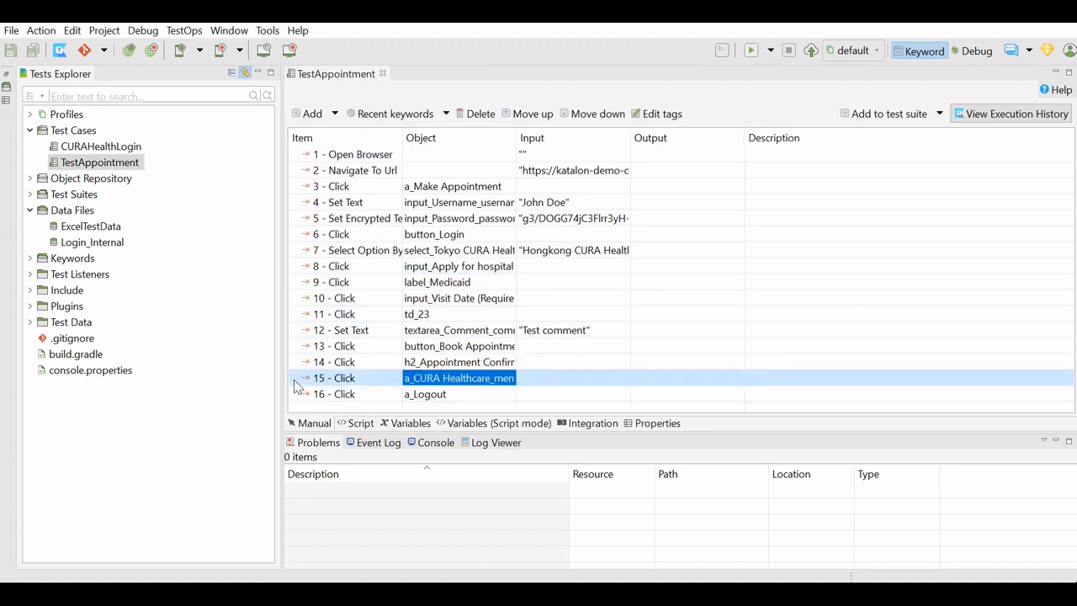
left_click(359, 362)
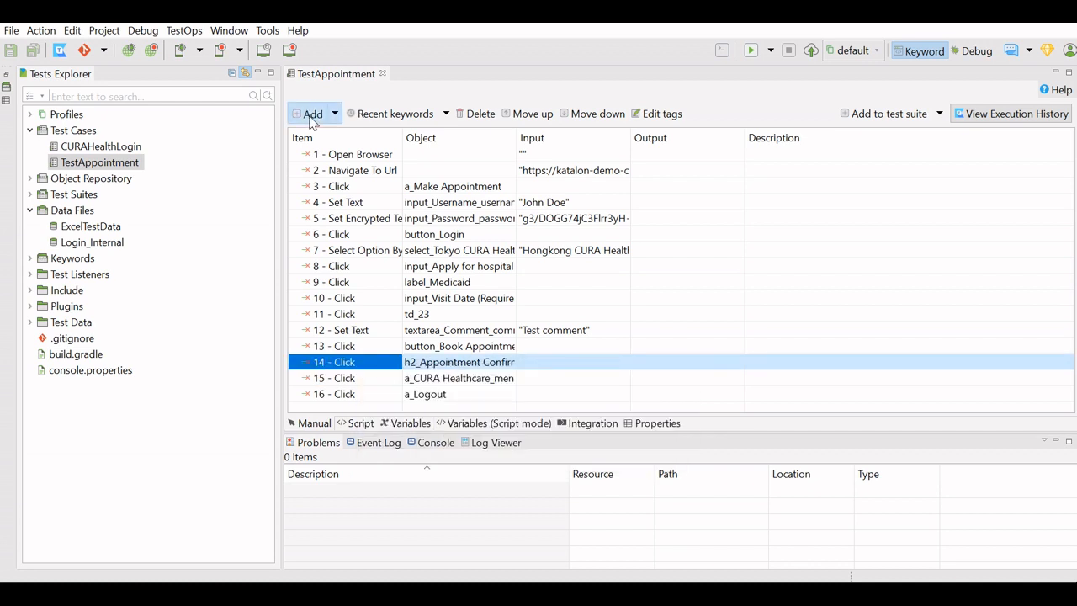
left_click(311, 117)
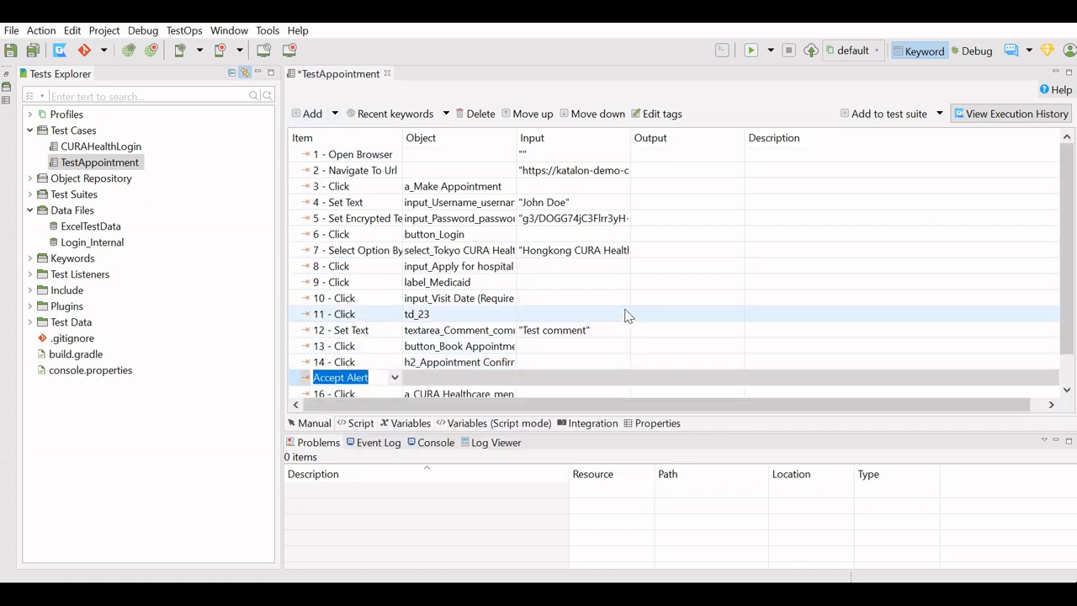
type("Ver")
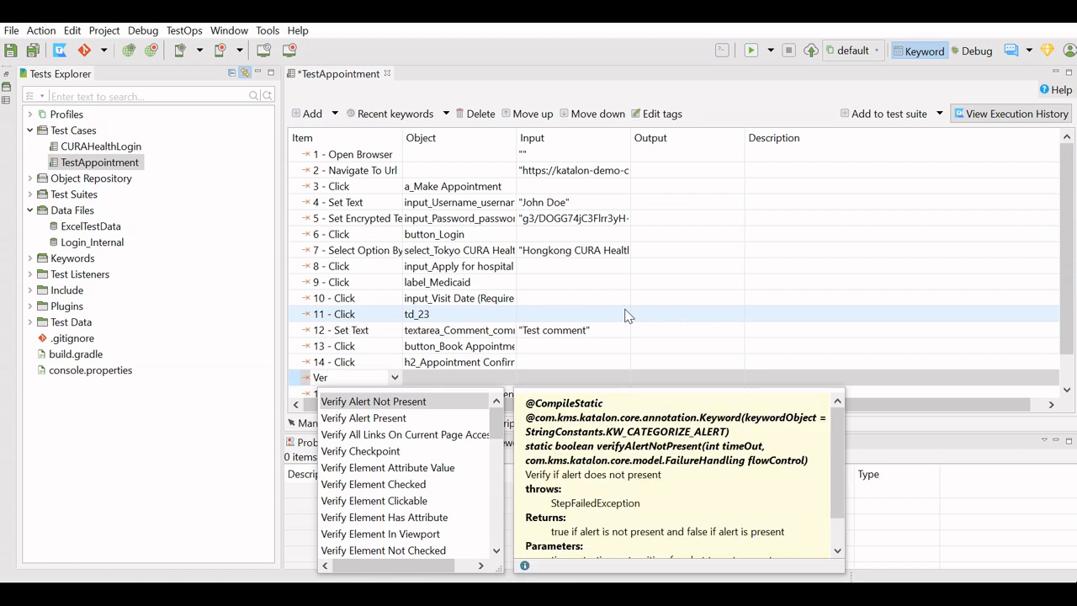
type("ify ch")
key("Return")
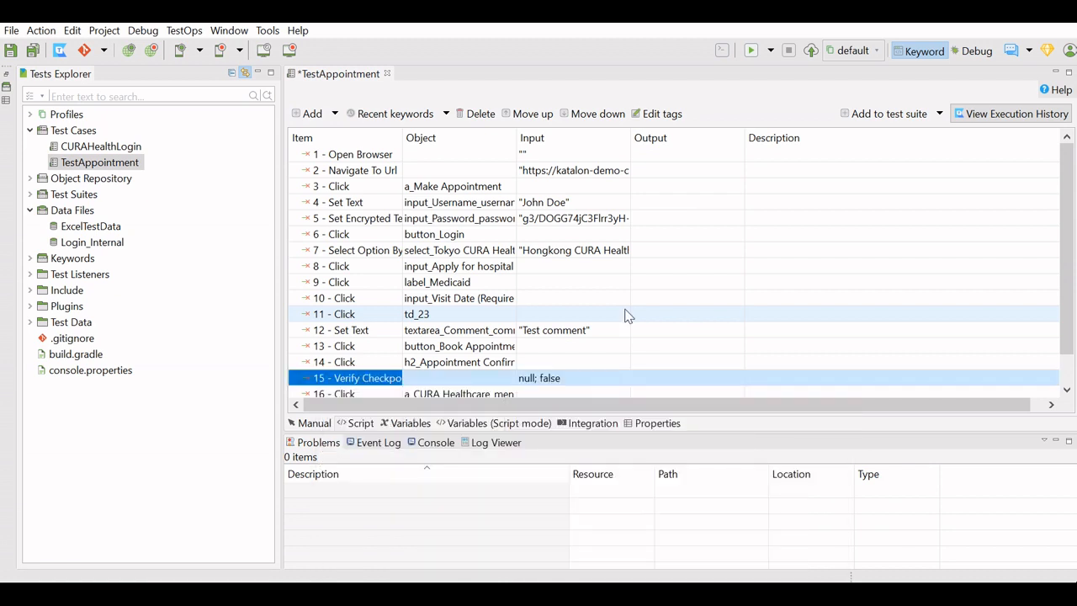
Step: Set the Verify Checkpoint step's checkpoint input to Checkpoint1, leaving logChangedValues as false
left_click(557, 380)
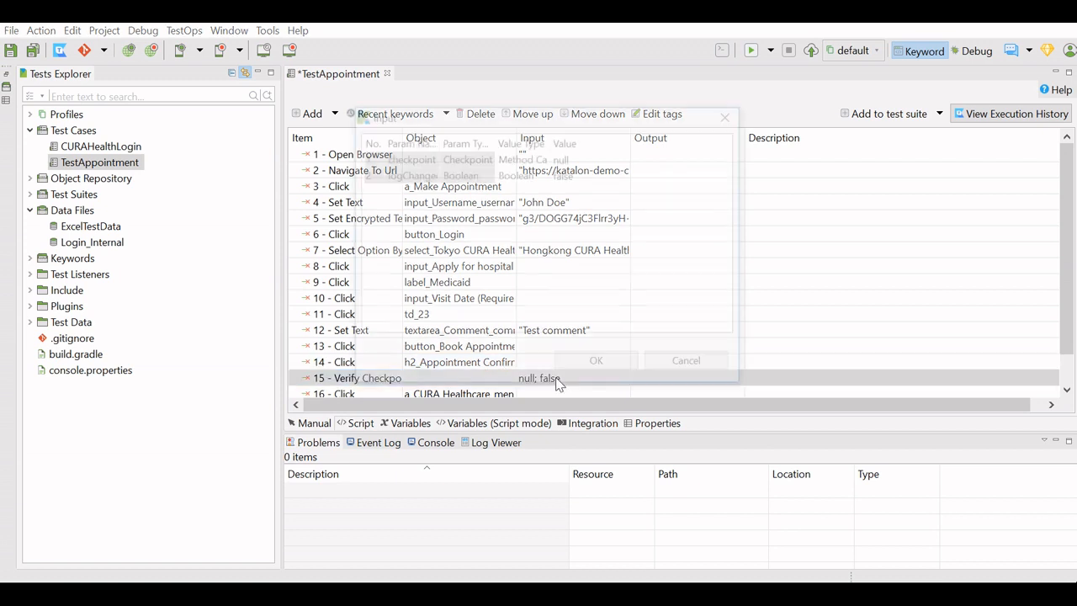
left_click(570, 159)
double_click(570, 160)
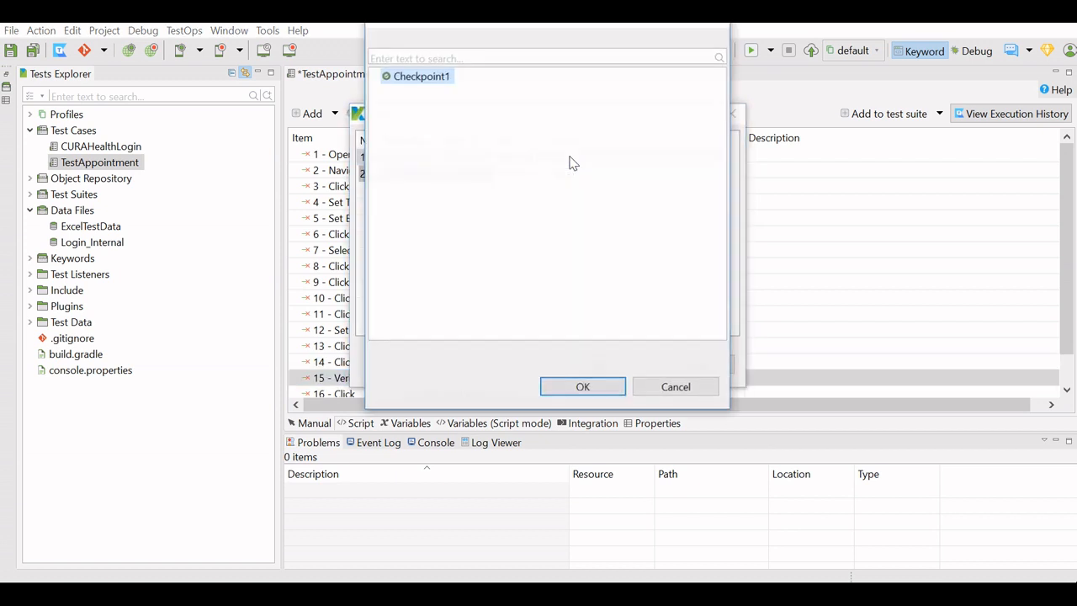
left_click(561, 389)
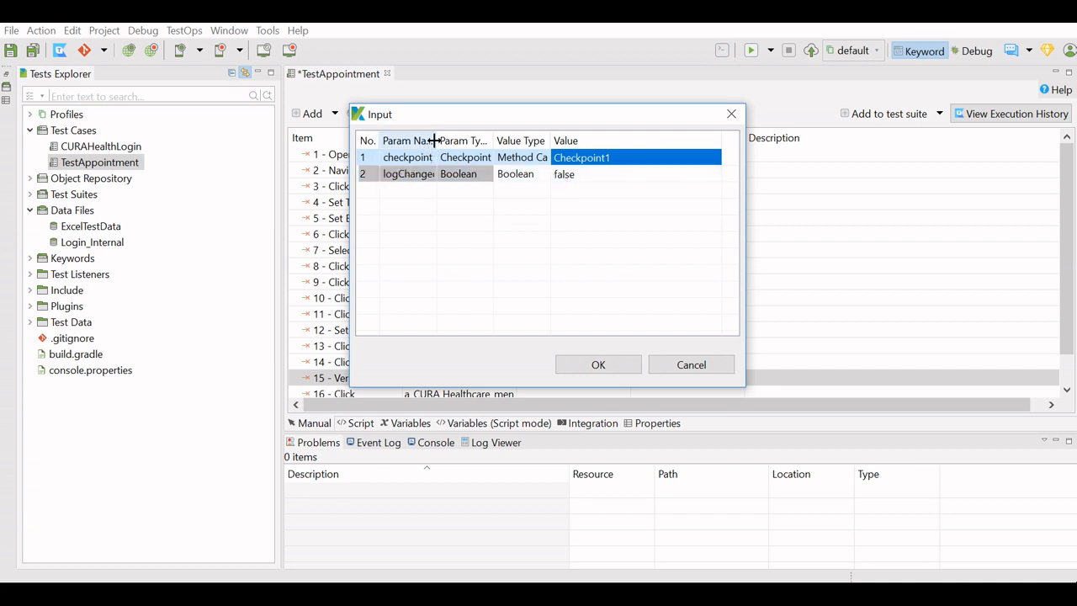
left_click_drag(439, 143, 470, 143)
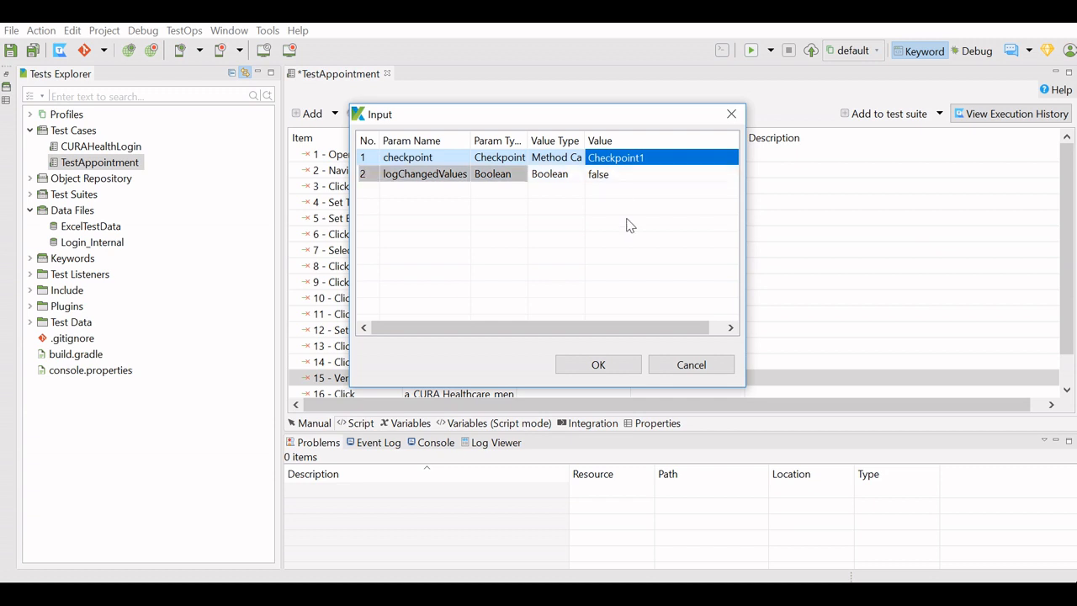
left_click(597, 366)
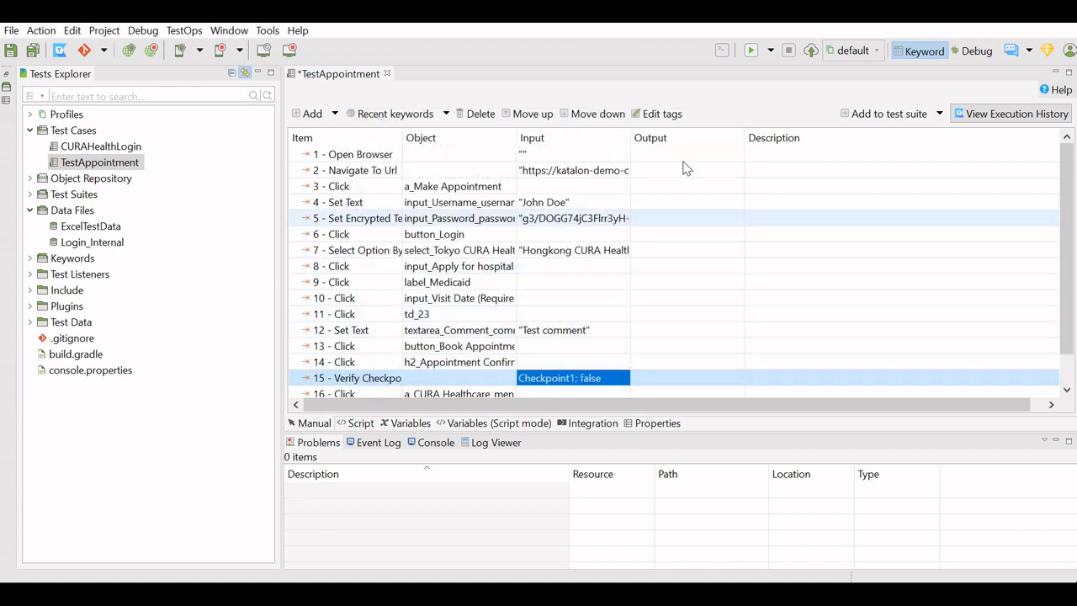
Step: Save and run TestAppointment, and examine the verifyCheckpoint entry in the enlarged execution log
key("ctrl+s")
left_click(751, 52)
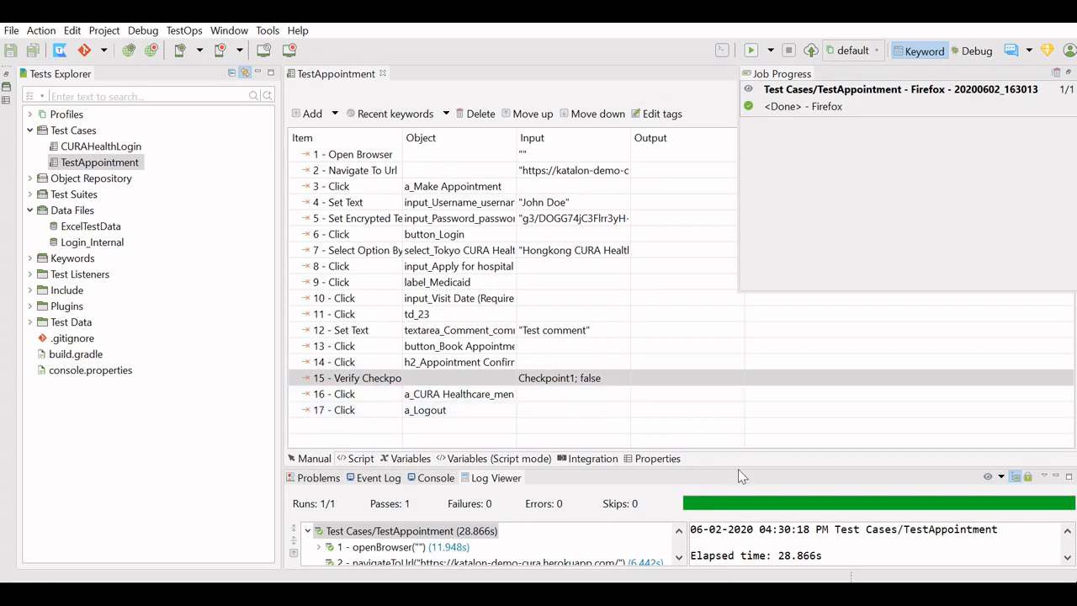
left_click_drag(738, 469, 888, 339)
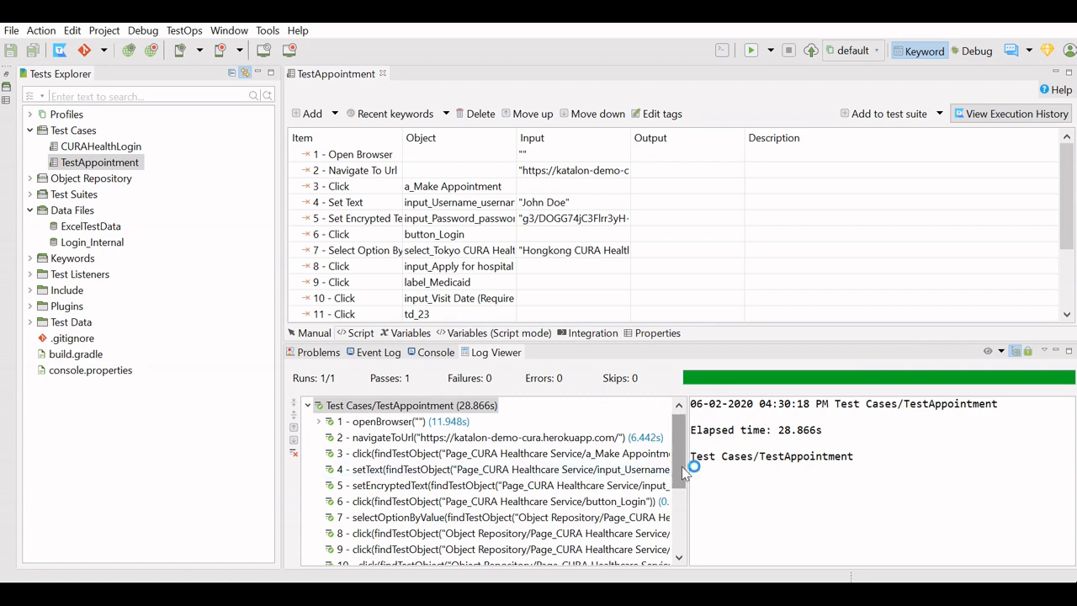
left_click_drag(684, 472, 705, 534)
left_click(496, 517)
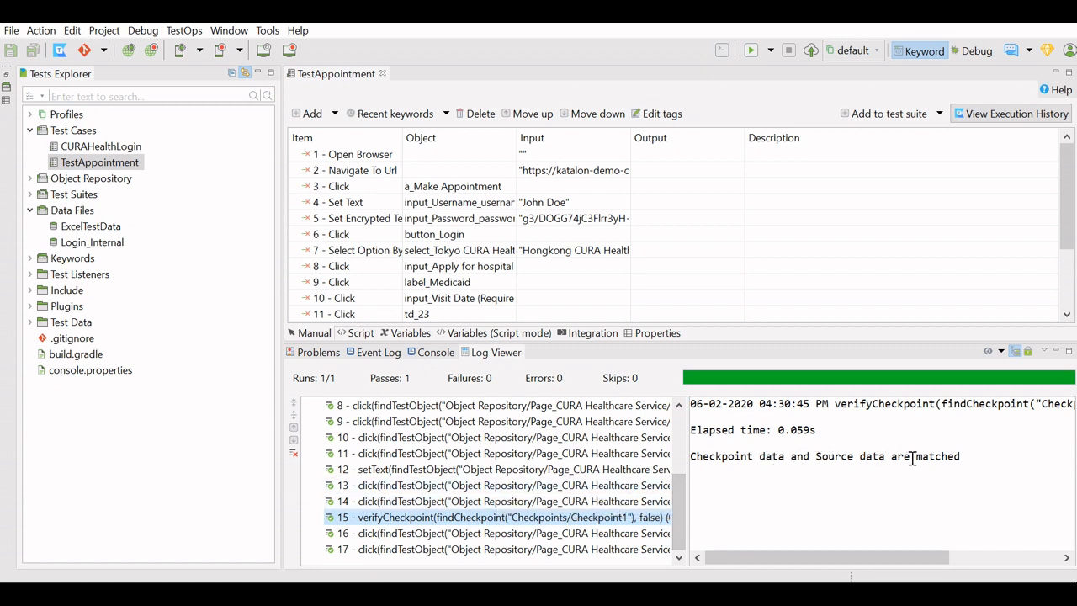
left_click_drag(961, 455, 686, 458)
left_click(832, 511)
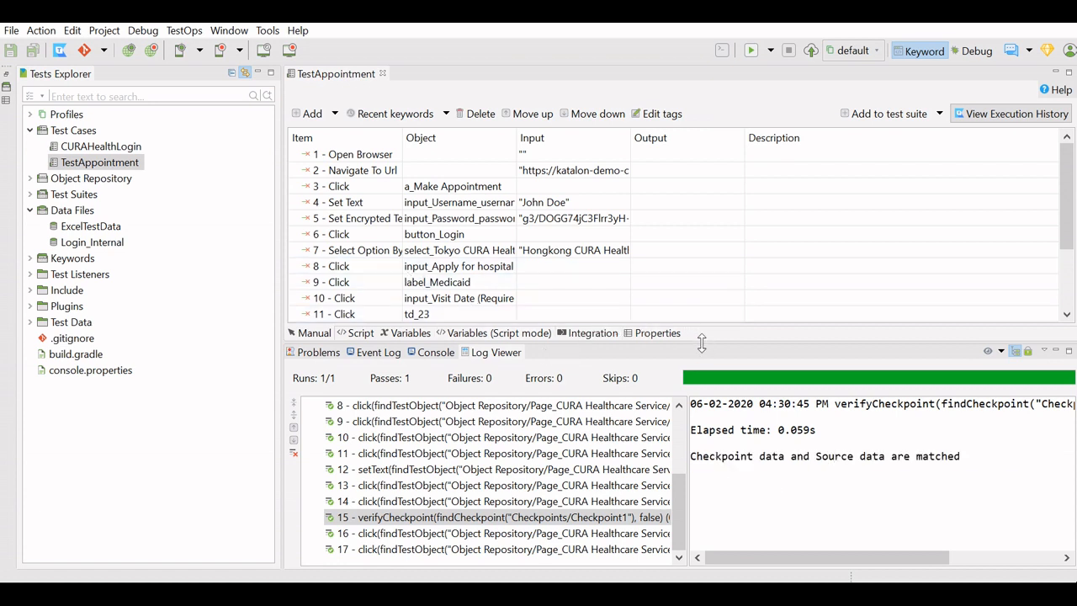
left_click_drag(701, 342, 705, 363)
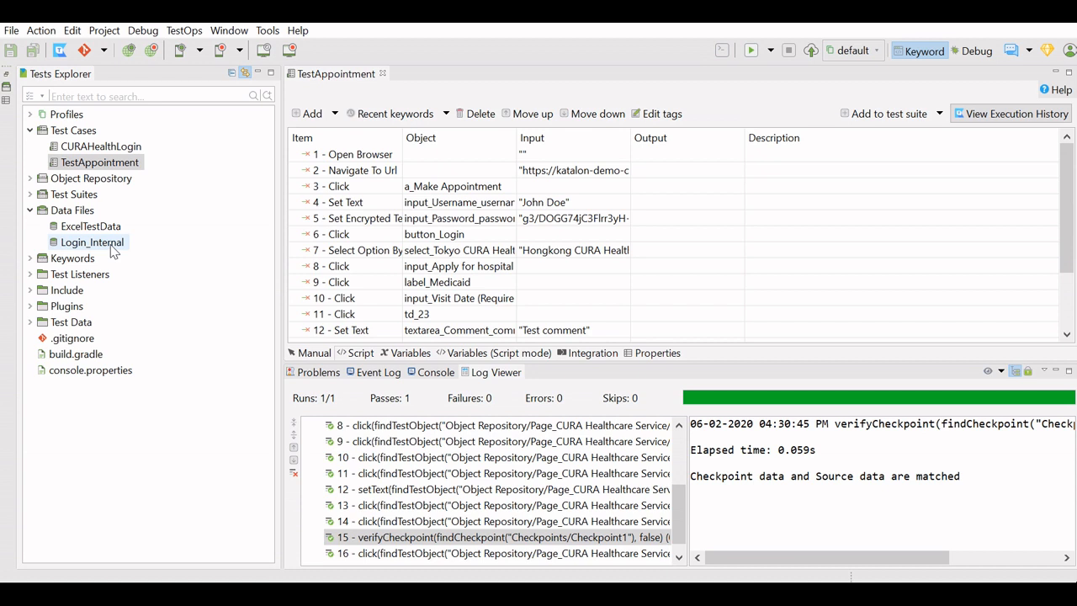
Step: Reopen Login_Internal, delete the last three characters of the first row's Confirm value, and save the data file
double_click(103, 244)
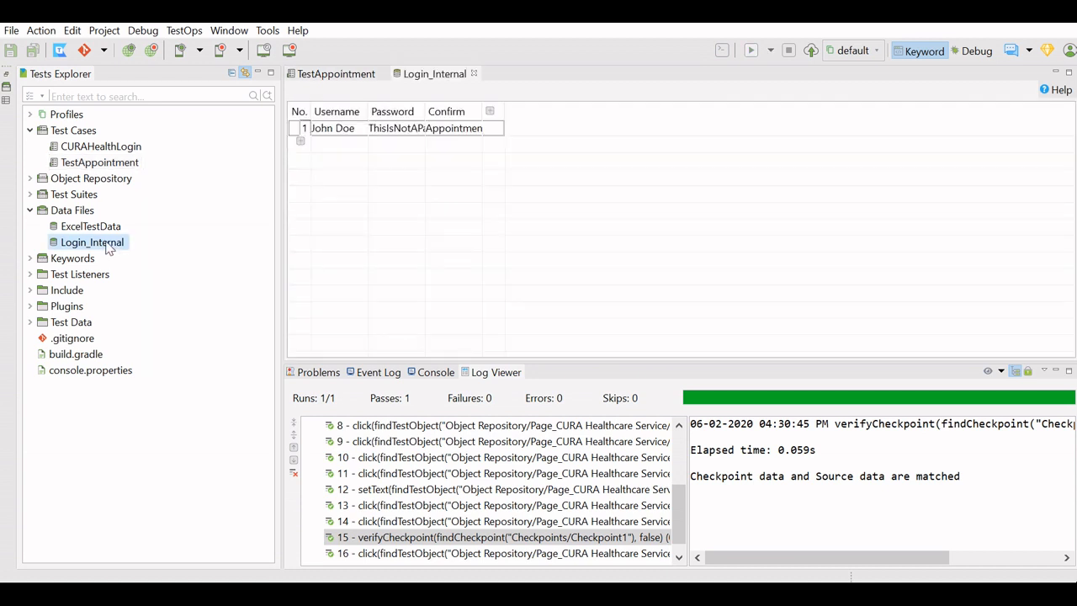
left_click_drag(478, 110, 575, 111)
left_click(554, 133)
left_click(553, 130)
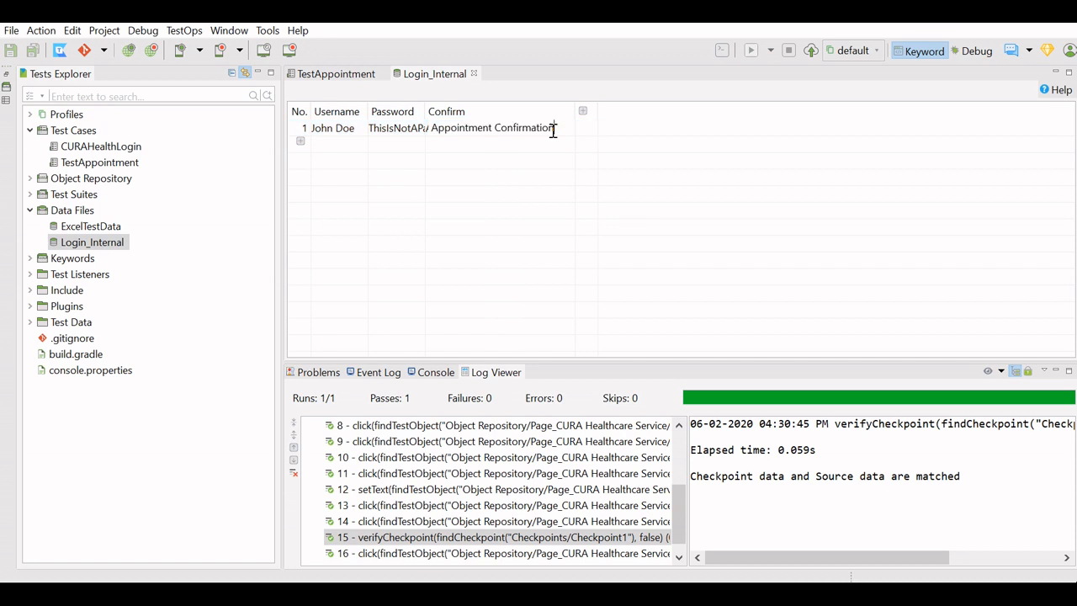
key("BackSpace")
key("BackSpace")
key("BackSpace")
left_click(581, 173)
left_click(36, 50)
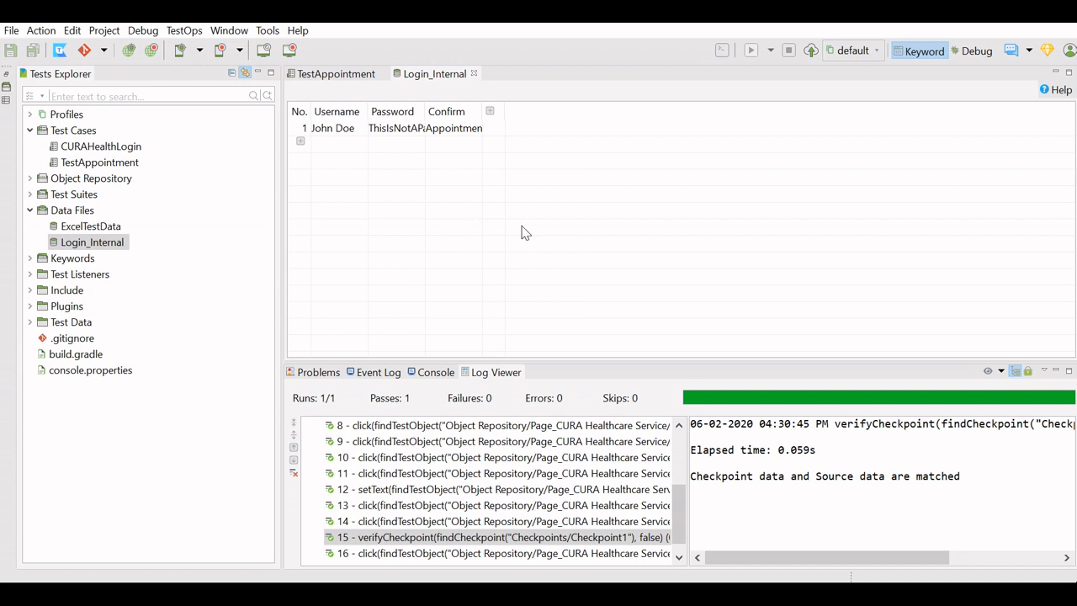
Step: Examine the verifyCheckpoint line in the console output of the TestAppointment run
left_click(437, 378)
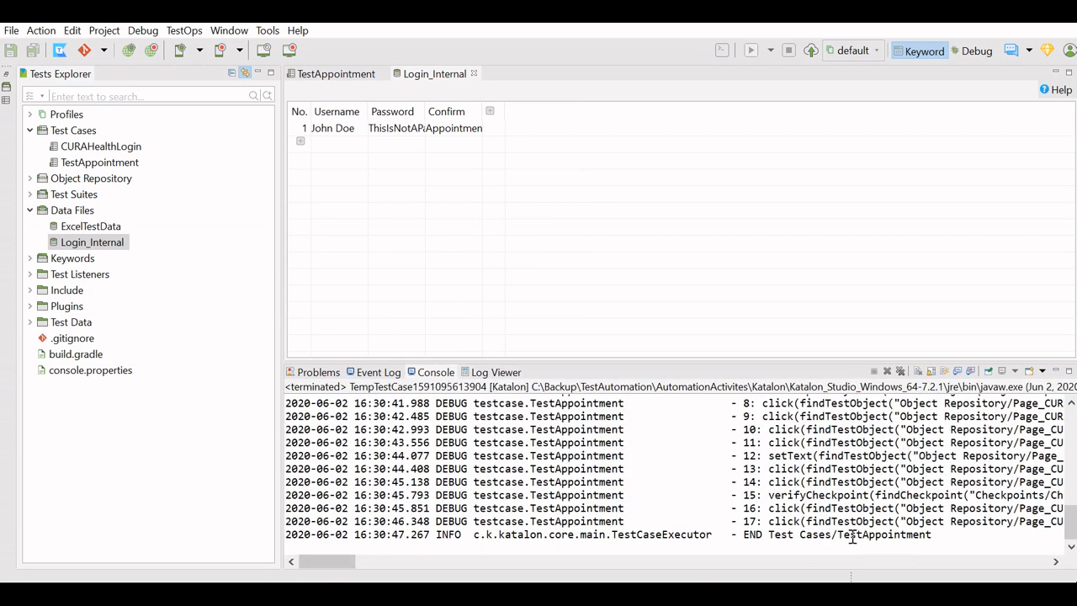
mouse_move(1072, 523)
left_mouse_down()
mouse_move(1073, 510)
mouse_move(1074, 532)
left_mouse_up()
mouse_move(330, 564)
left_mouse_down()
mouse_move(385, 567)
mouse_move(349, 562)
left_mouse_up()
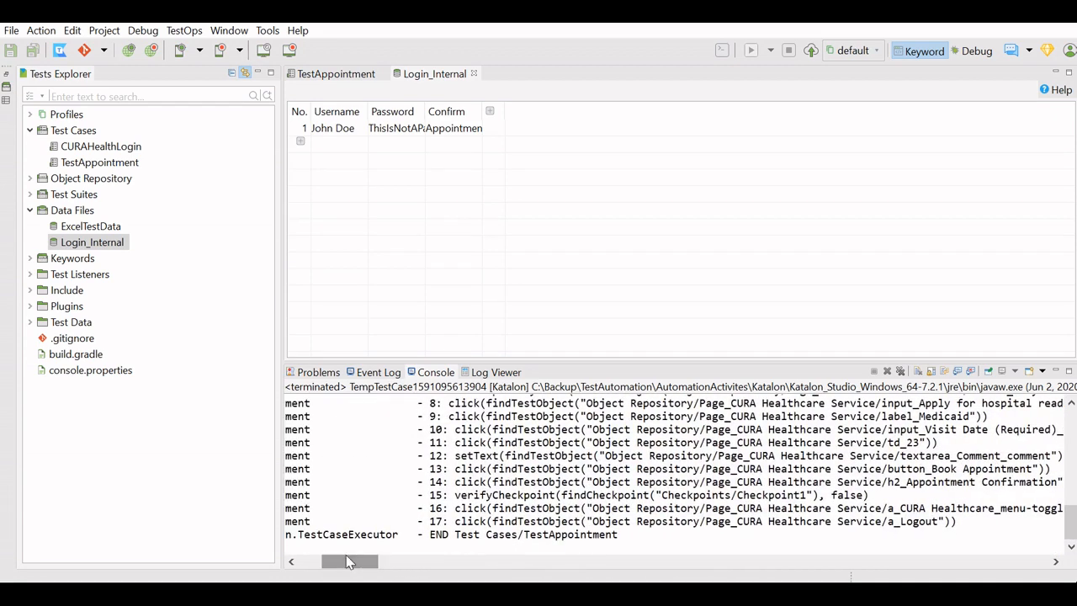
Step: Check the Checkpoint1 verification line in the earlier console output, and run the TestAppointment test case again
left_click_drag(493, 497, 874, 497)
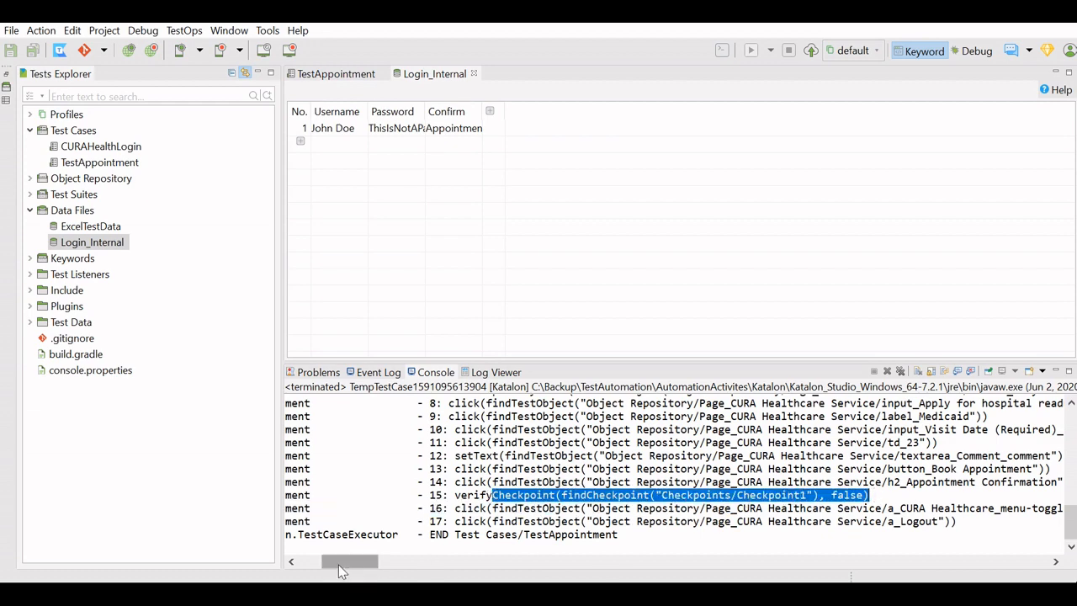
left_click_drag(337, 562, 297, 560)
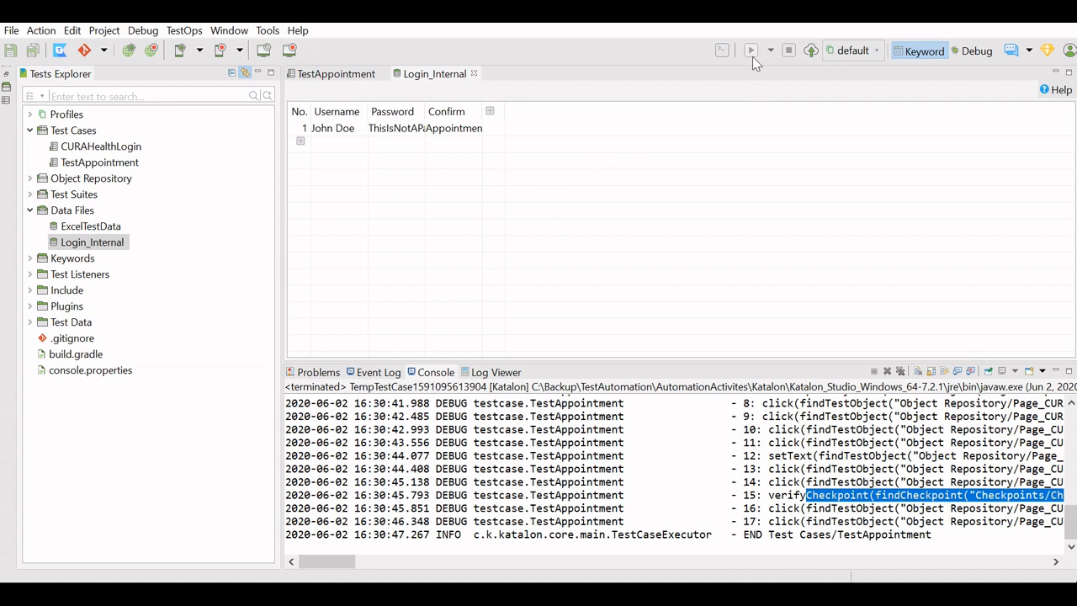
left_click(353, 76)
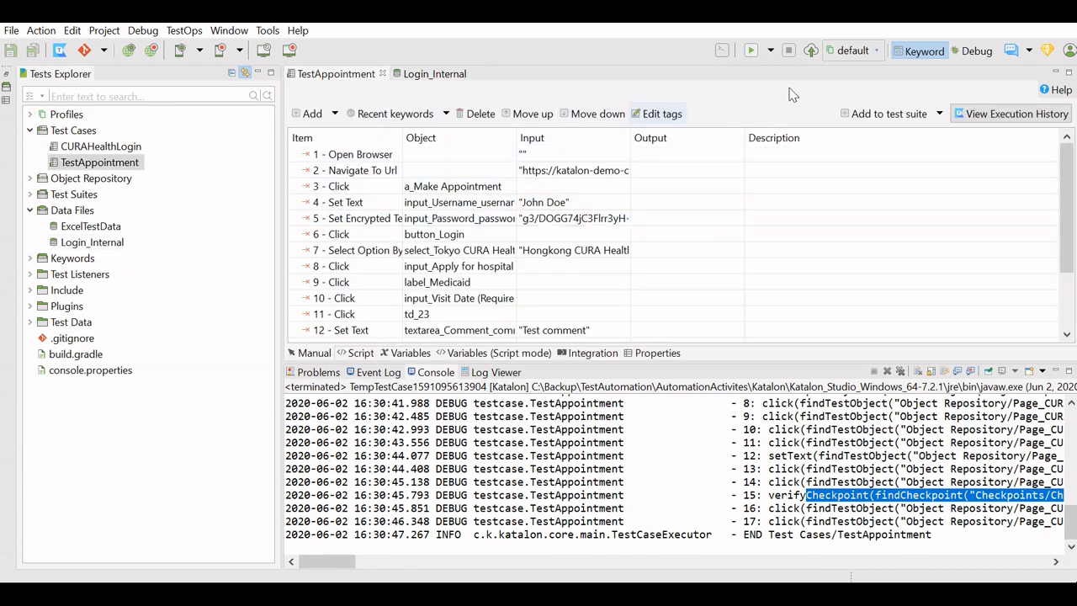
left_click(754, 55)
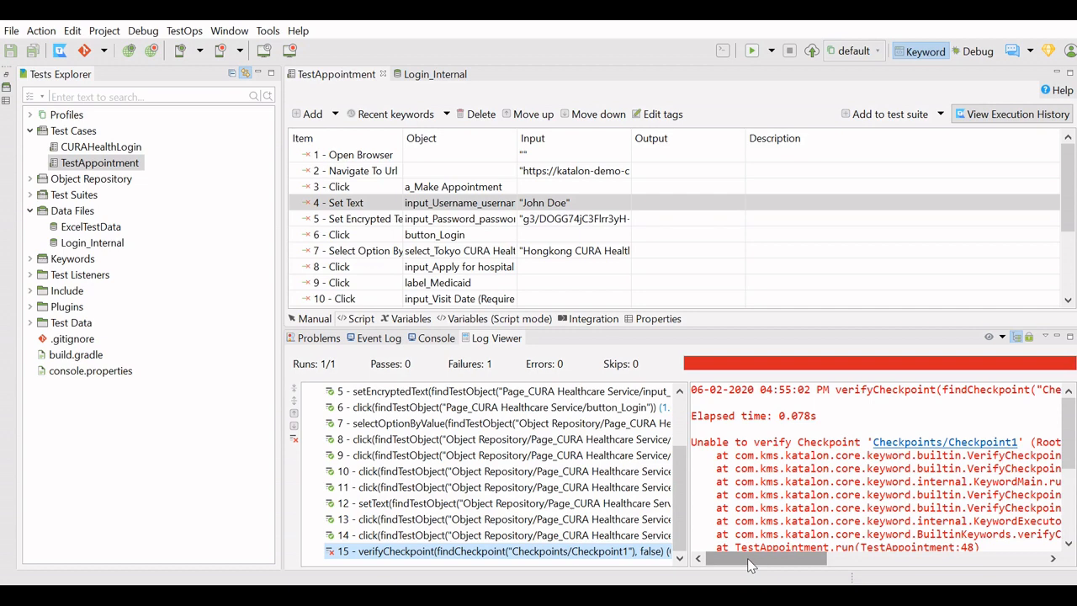
Step: Examine the full verifyCheckpoint error text of the new run in the log details and in the console output
left_click_drag(747, 558, 992, 551)
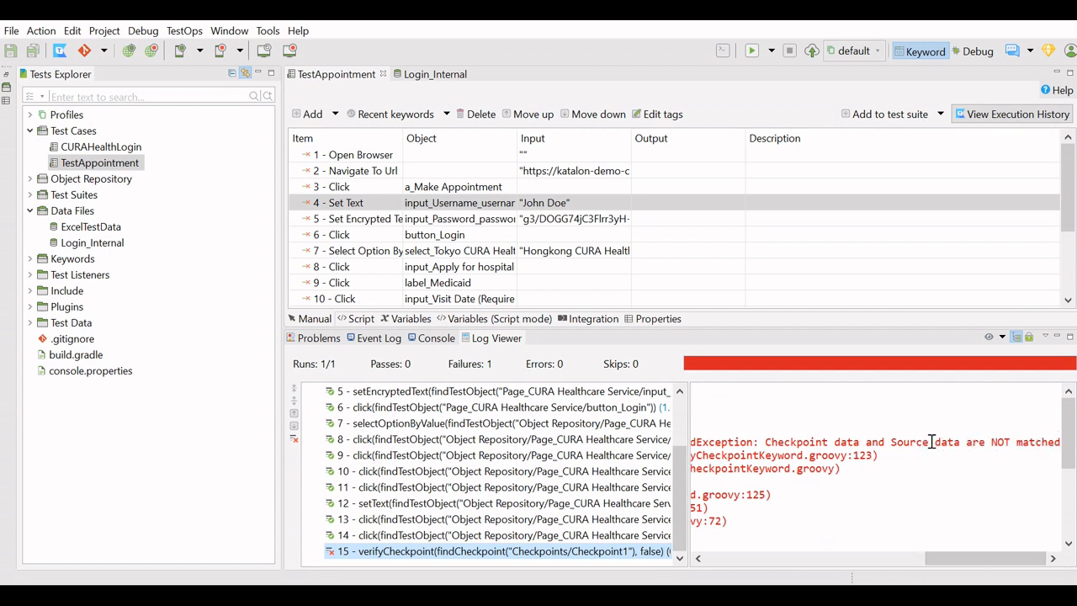
left_click(436, 337)
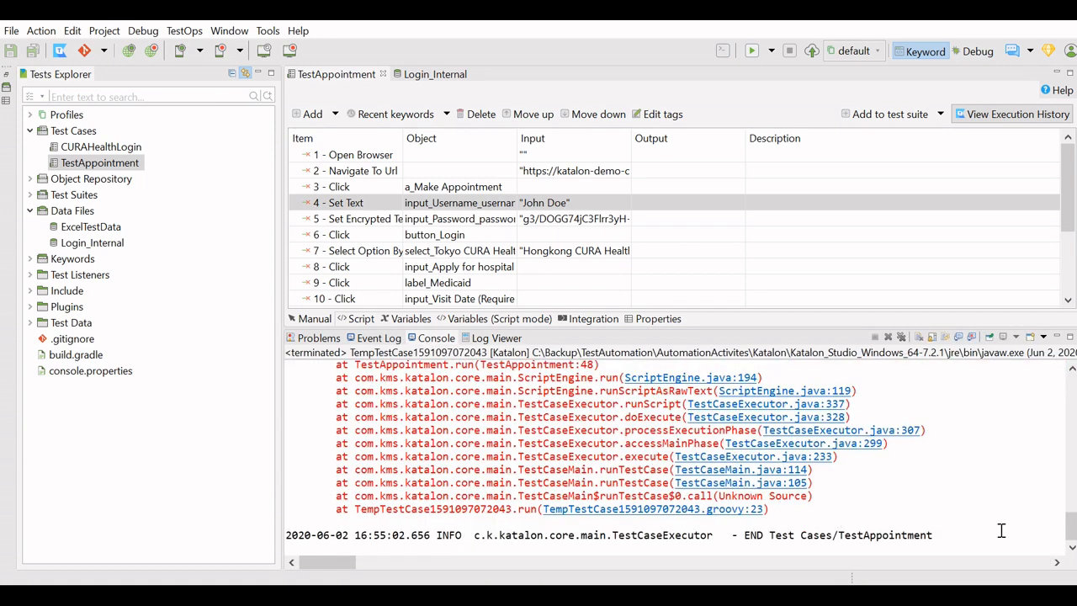
left_click_drag(1070, 527, 1066, 454)
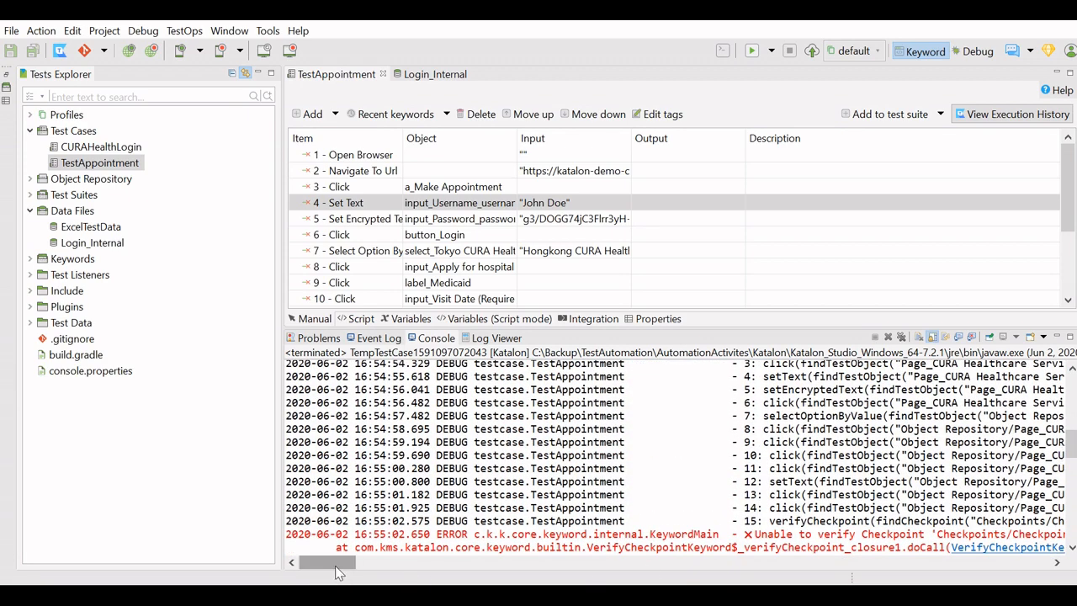
left_click_drag(337, 562, 388, 568)
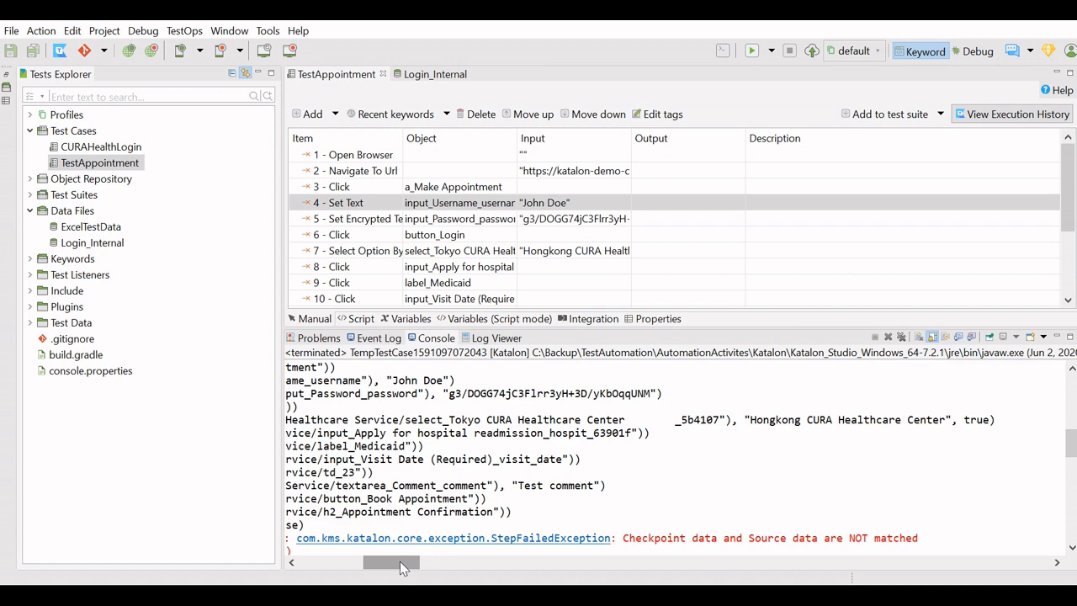
left_click_drag(399, 561, 329, 563)
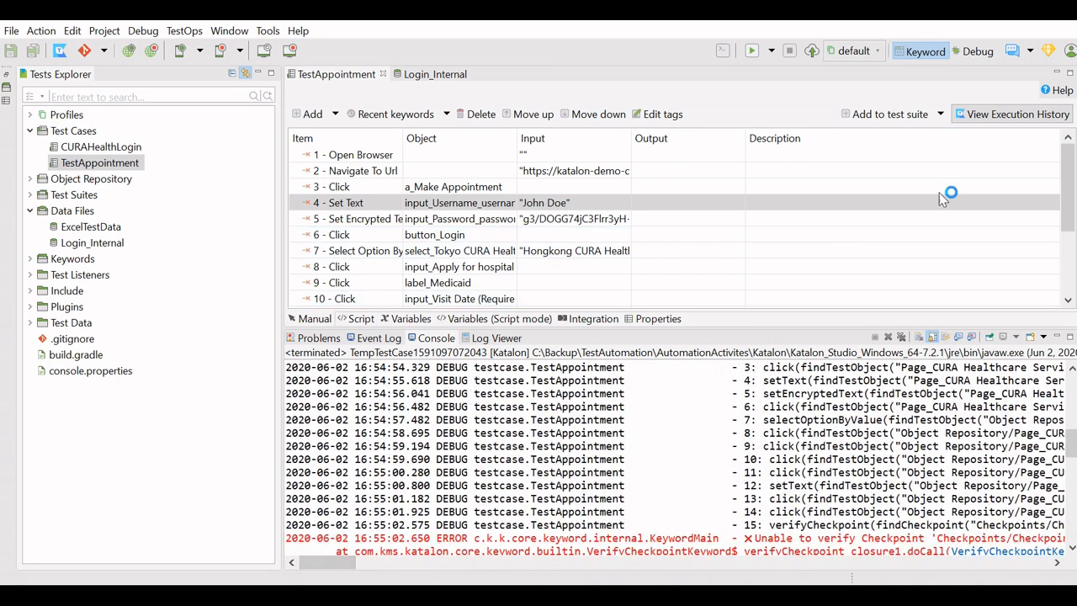
Step: Set logChangedValues to true in the inputs of TestAppointment's Verify Checkpoint step
left_click_drag(1068, 197, 1068, 261)
left_click(590, 267)
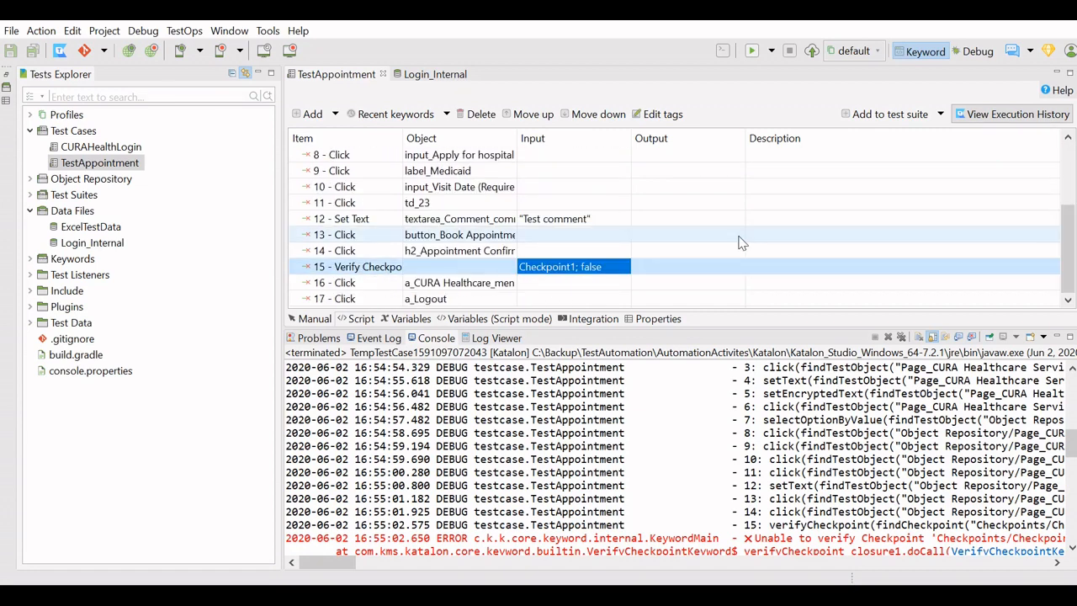
left_click(588, 270)
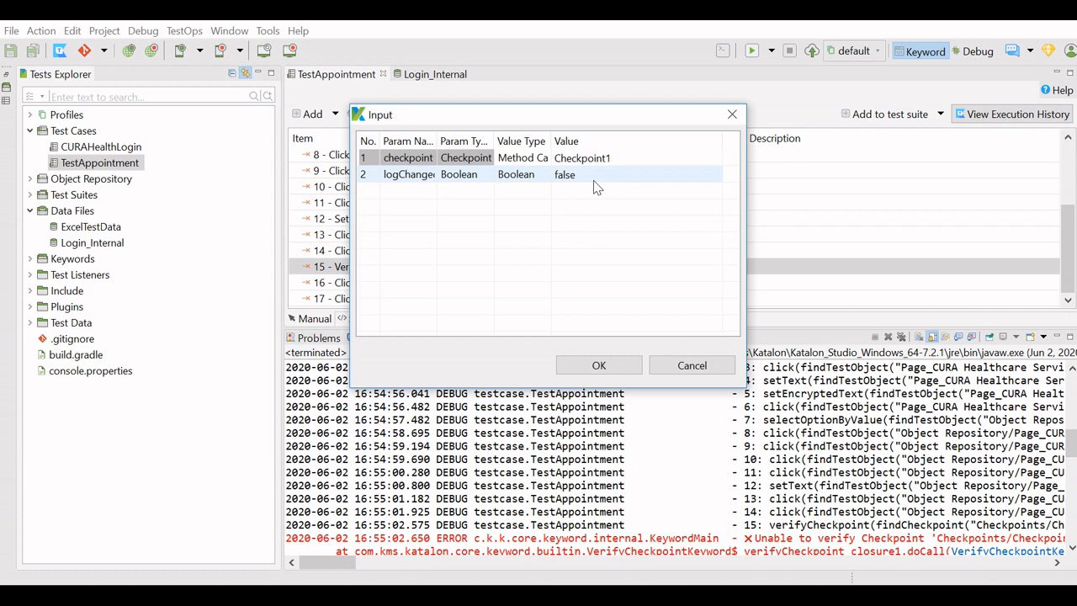
left_click_drag(436, 141, 461, 141)
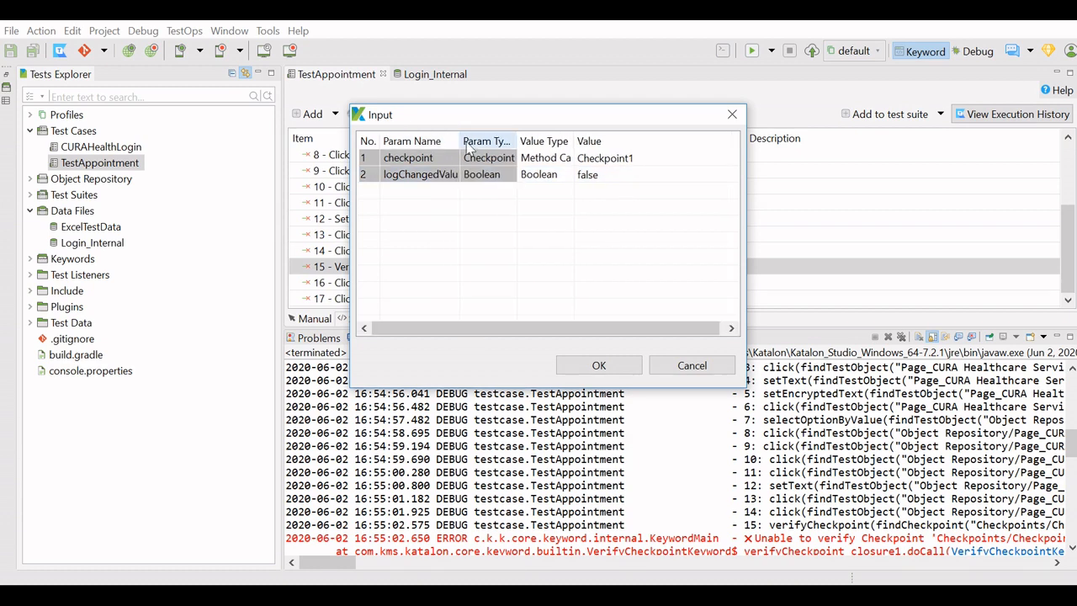
left_click(613, 175)
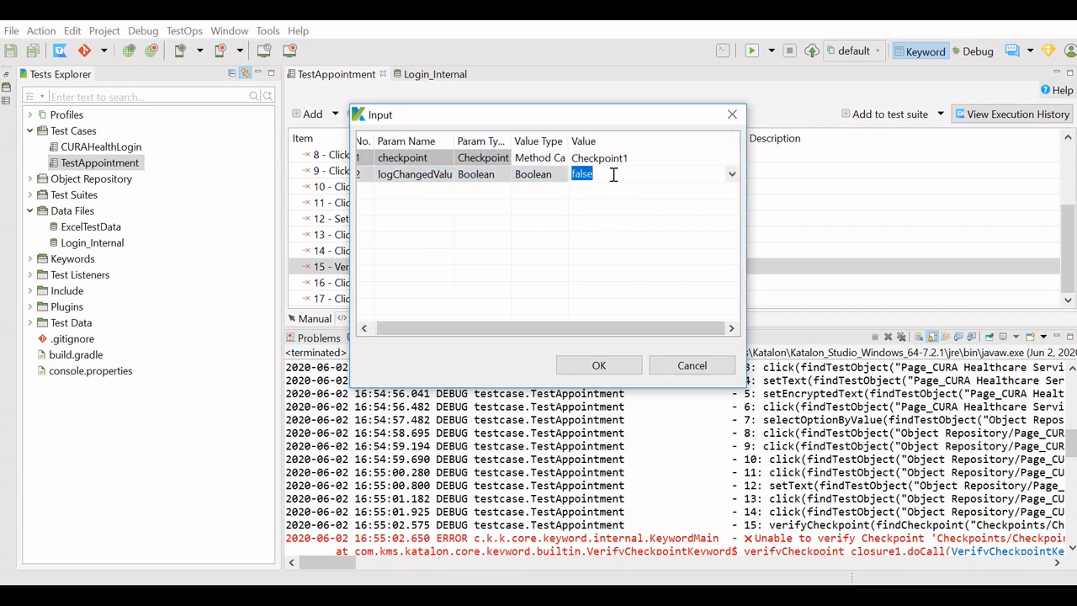
left_click(731, 174)
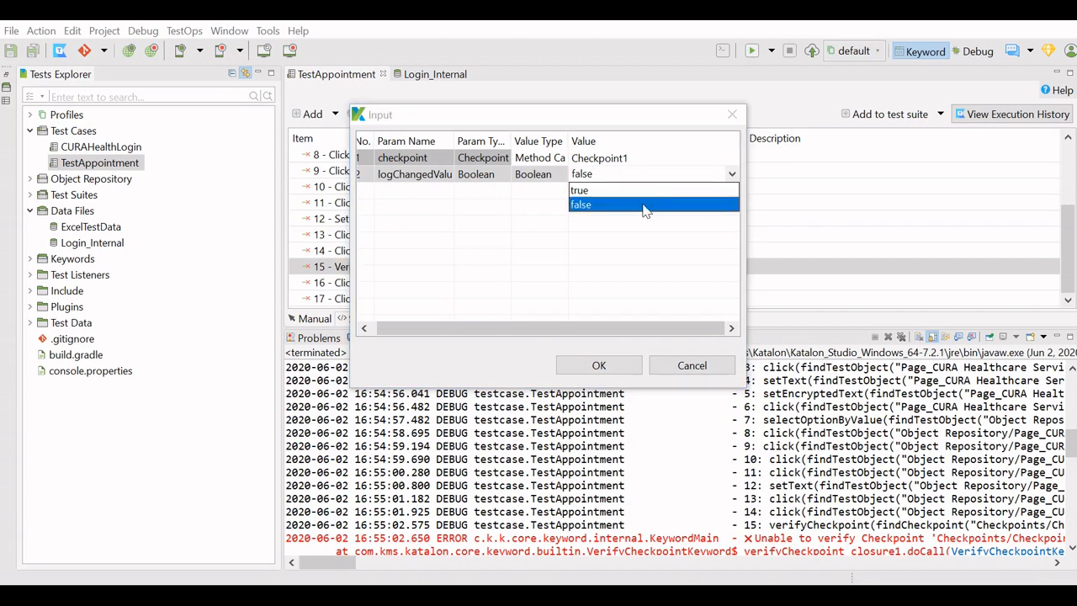
left_click(608, 193)
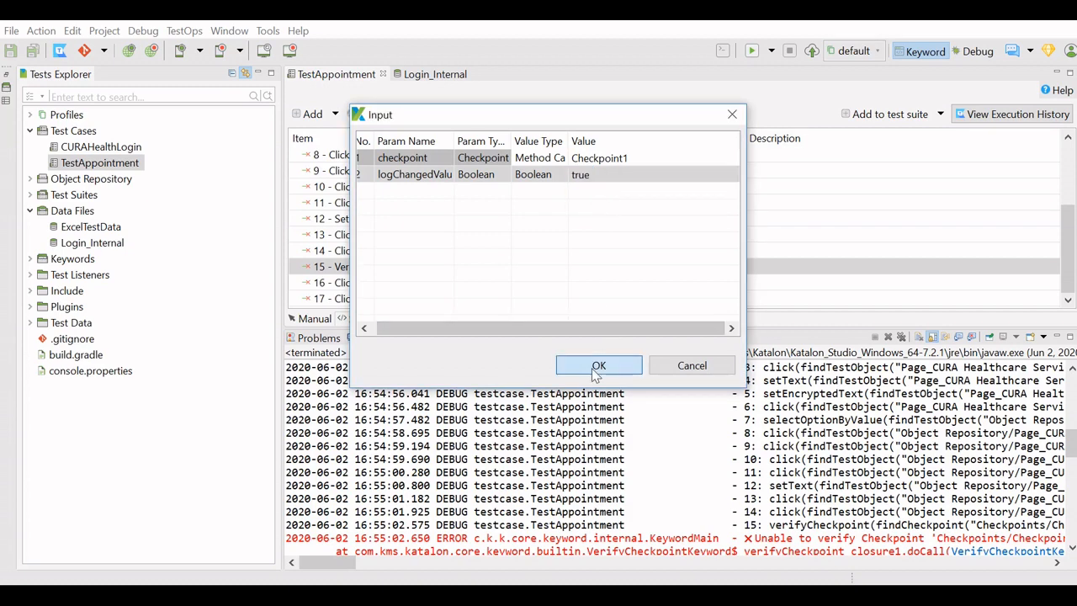
left_click(594, 369)
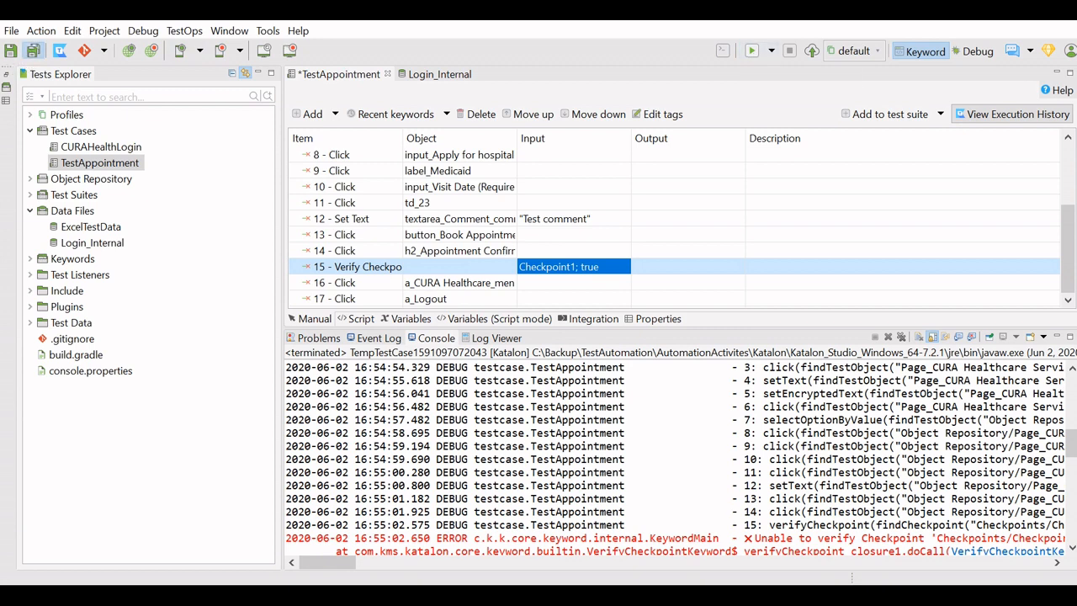
Step: Save and run TestAppointment, and examine the details of its verifyCheckpoint entry in an enlarged log view
left_click(34, 50)
left_click(753, 52)
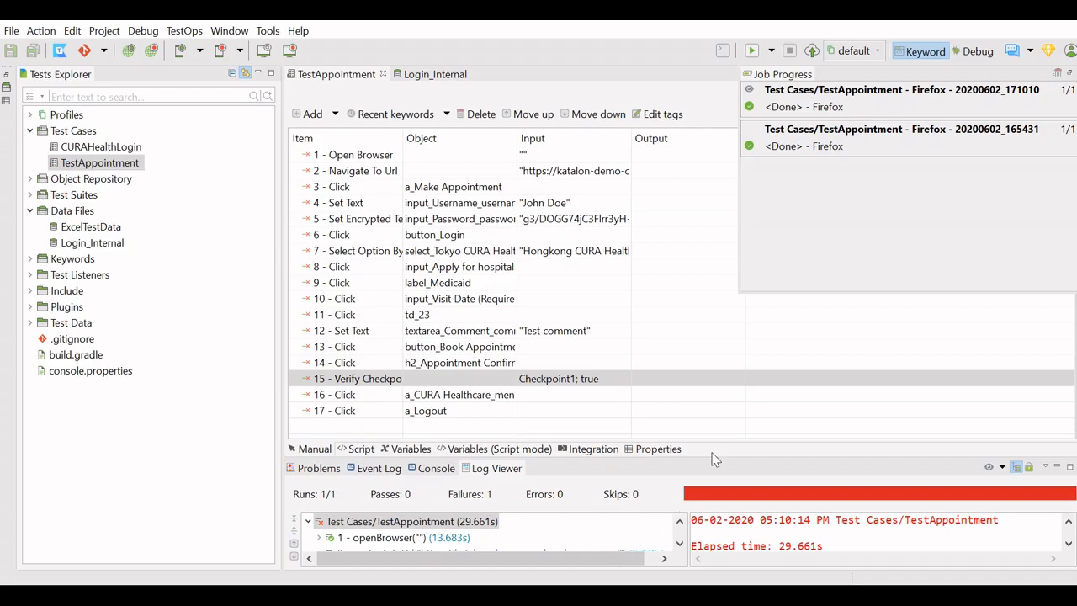
left_click_drag(752, 459, 724, 270)
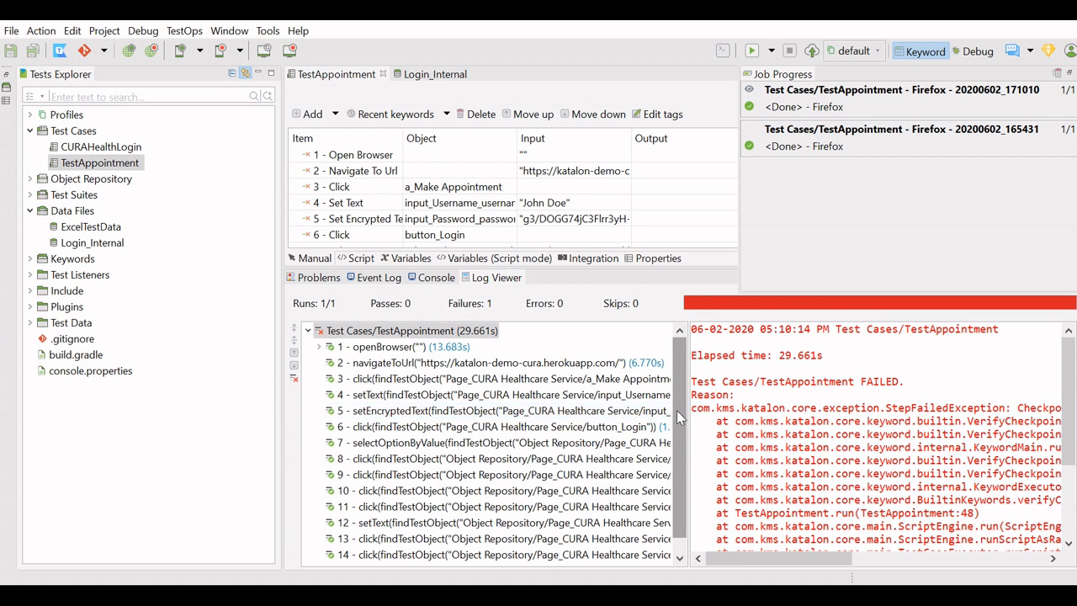
left_click(676, 409)
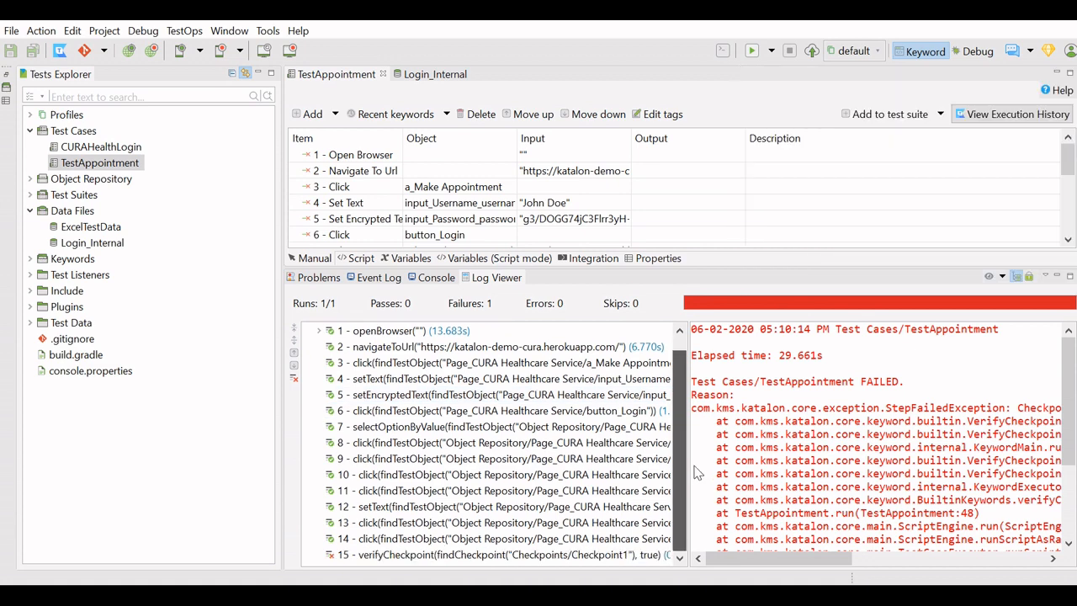
left_click(441, 557)
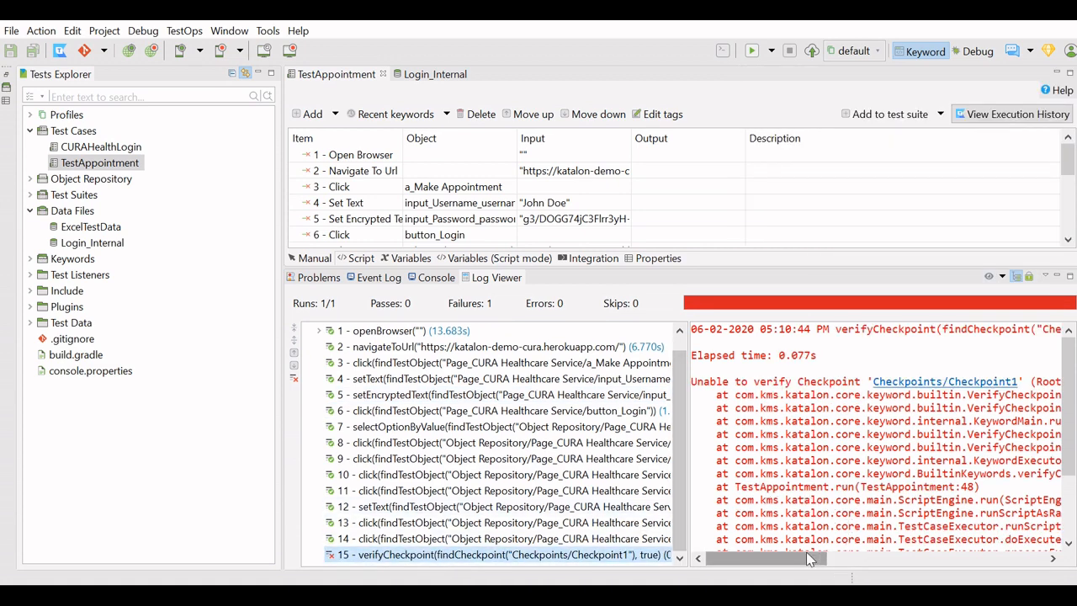
left_click_drag(800, 560, 1045, 532)
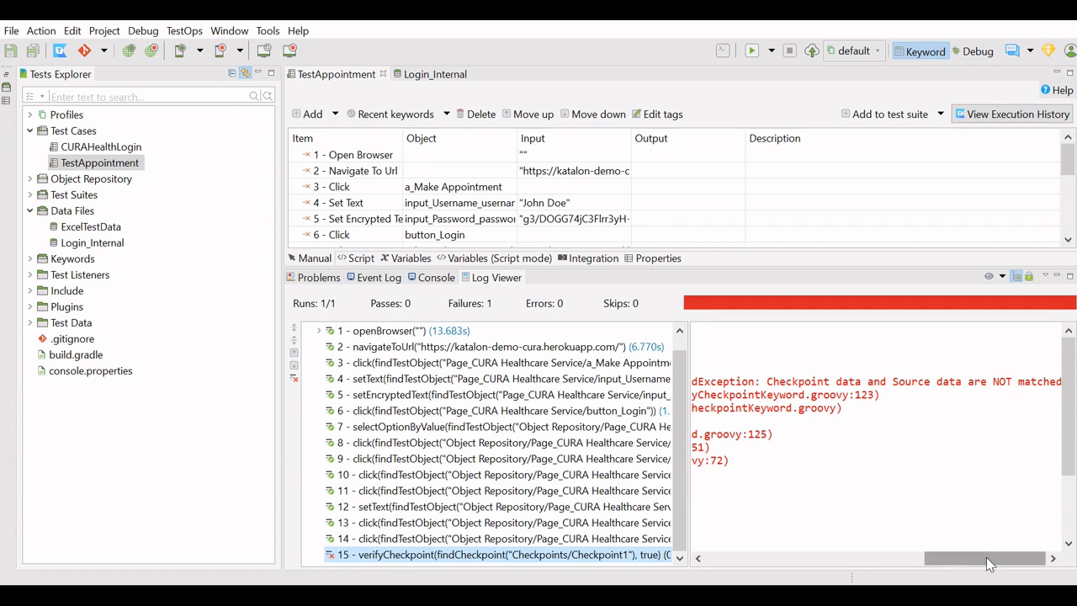
left_click_drag(987, 560, 766, 559)
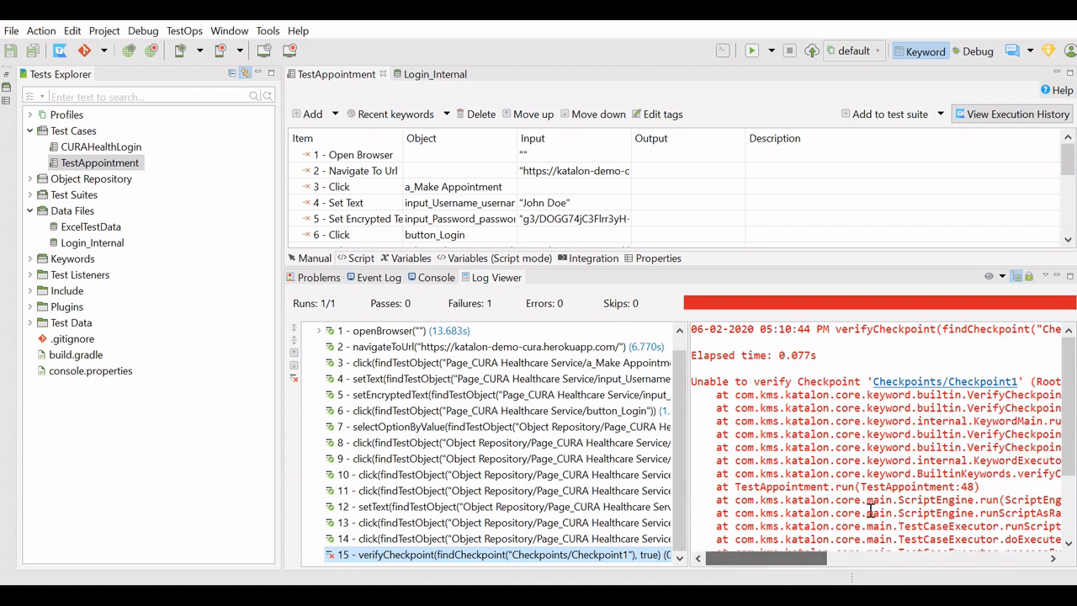
scroll(1043, 411, "down", 3)
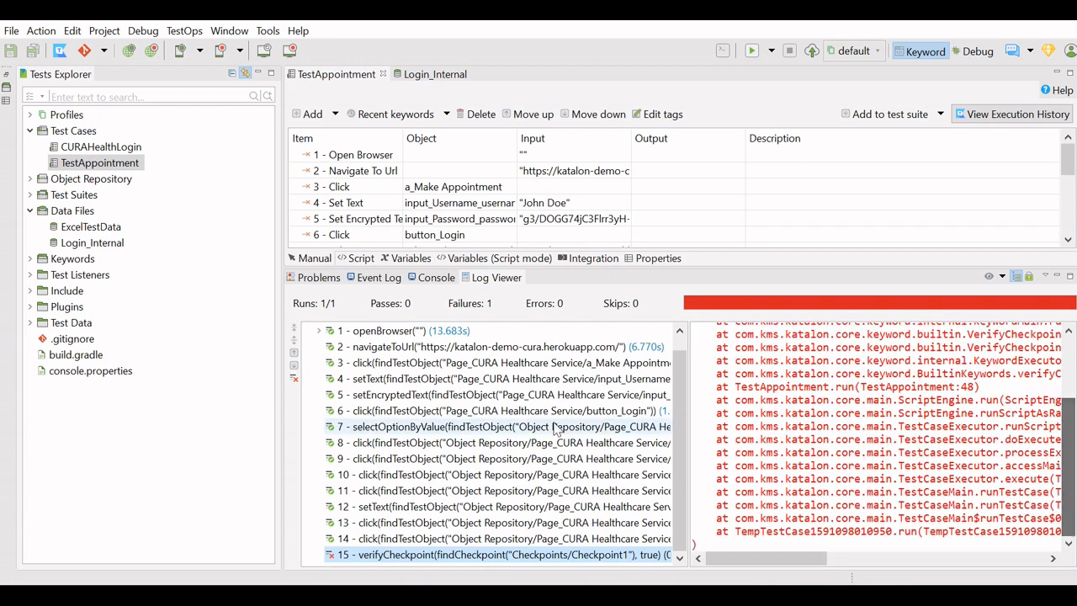
Step: Examine the Checkpoint1 error lines in the console output for the mismatch position and the checked and current values
left_click(435, 278)
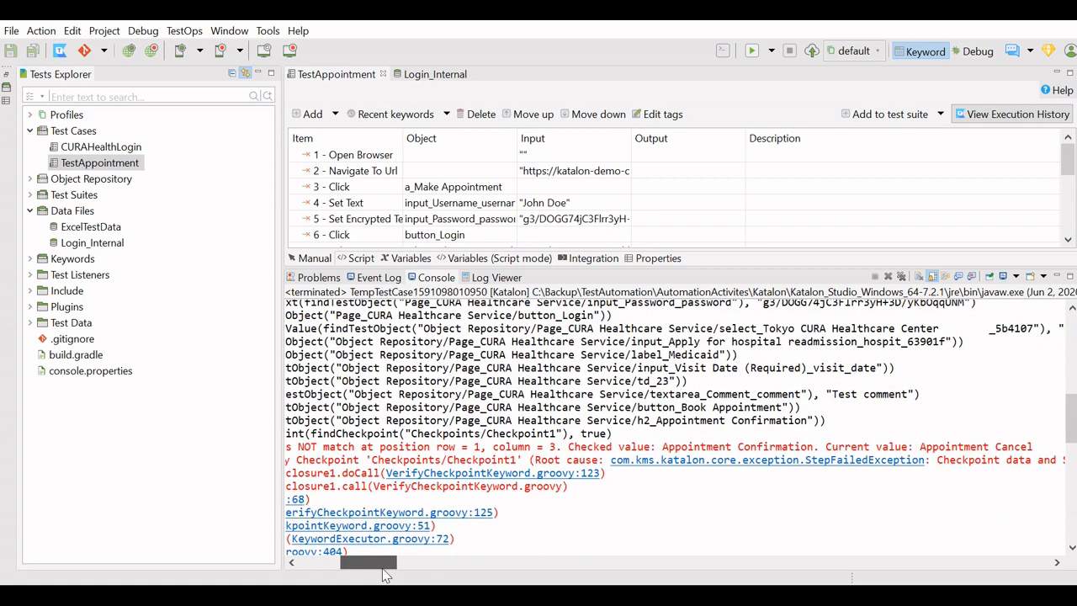
mouse_move(384, 575)
left_mouse_down()
mouse_move(346, 575)
mouse_move(369, 575)
left_mouse_up()
left_click_drag(395, 447, 775, 447)
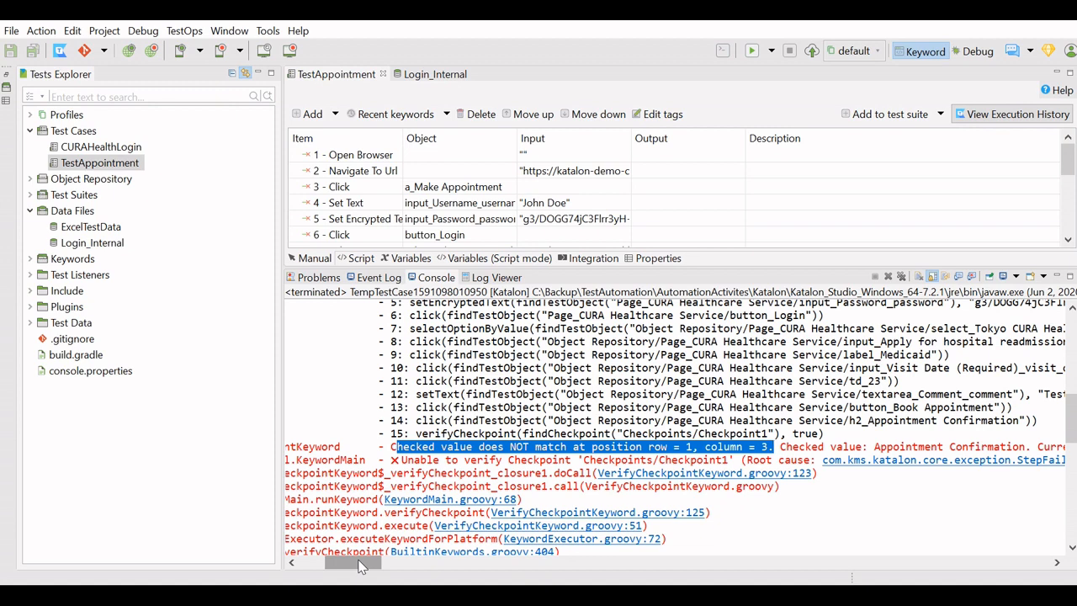
left_click_drag(357, 566, 387, 566)
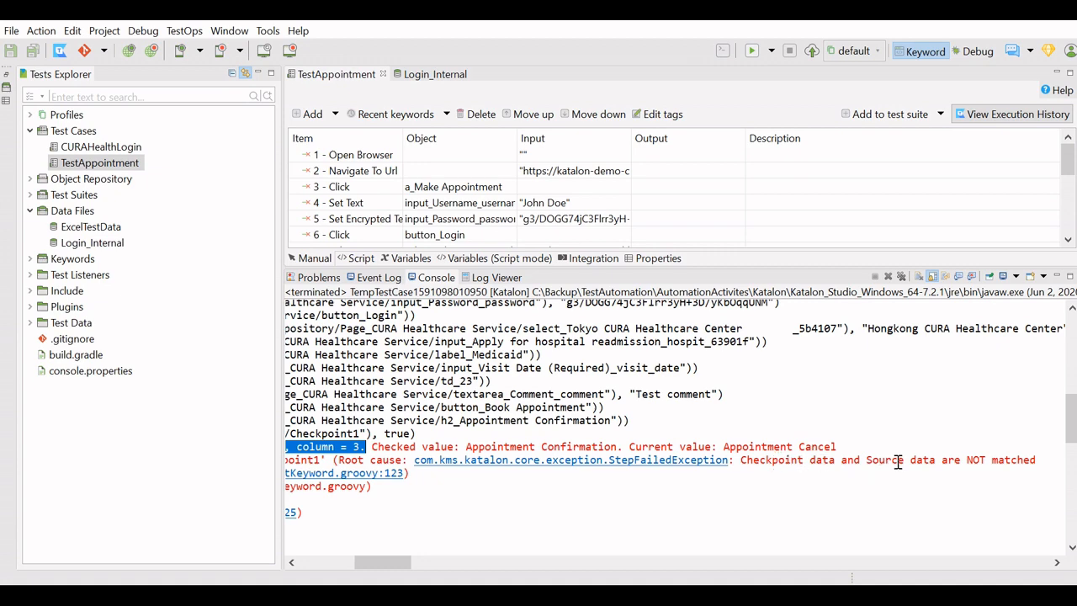
Step: Show TestAppointment as script in an enlarged editor and examine the verifyCheckpoint statement with its boolean argument
left_click_drag(894, 266, 892, 448)
left_click(735, 303)
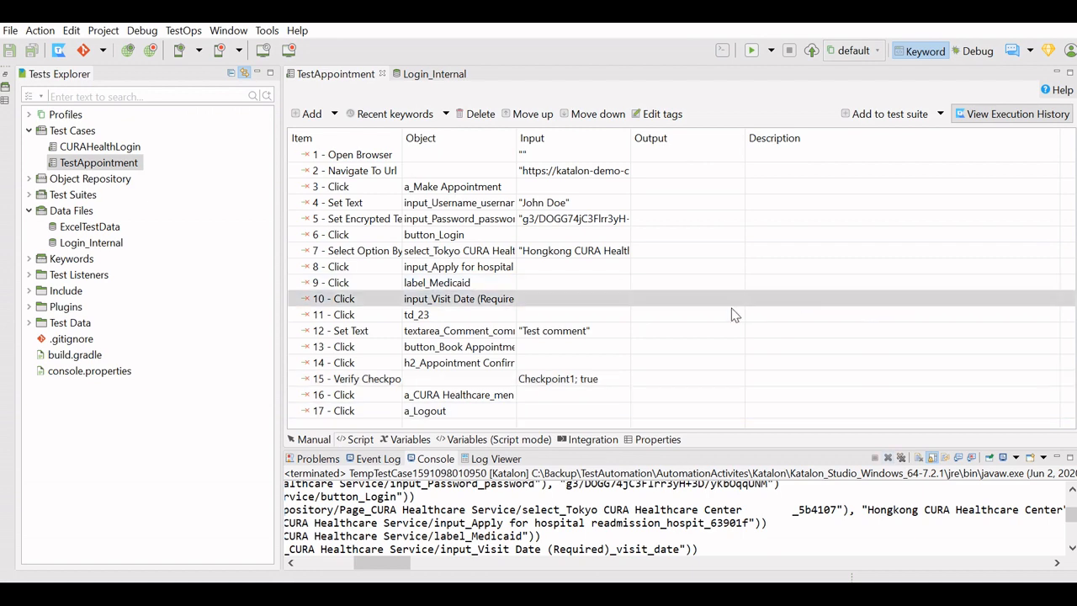
left_click(360, 439)
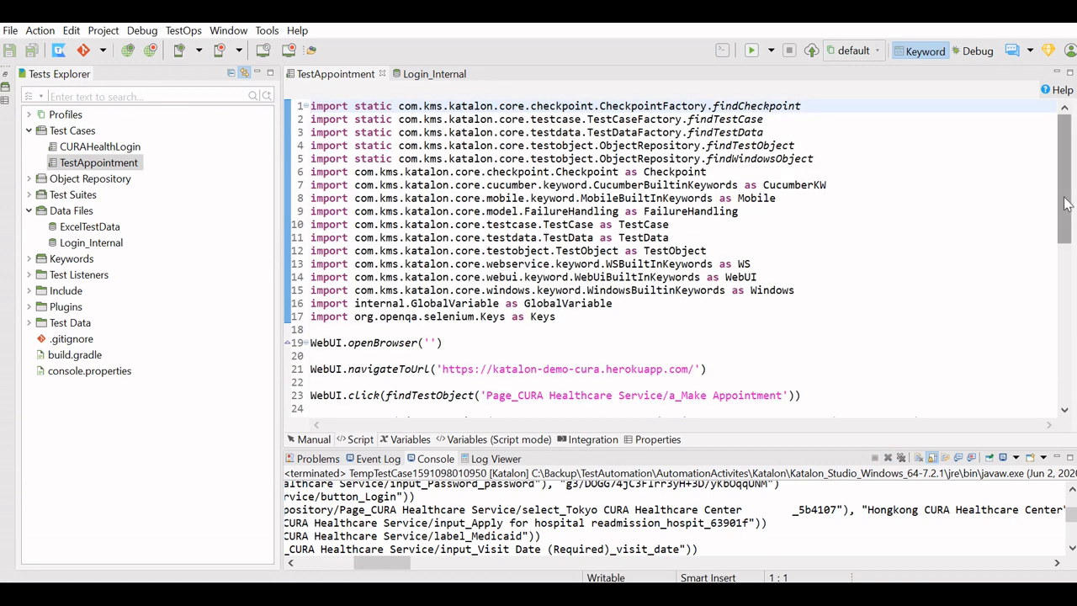
scroll(1051, 197, "down", 8)
scroll(682, 258, "down", 2)
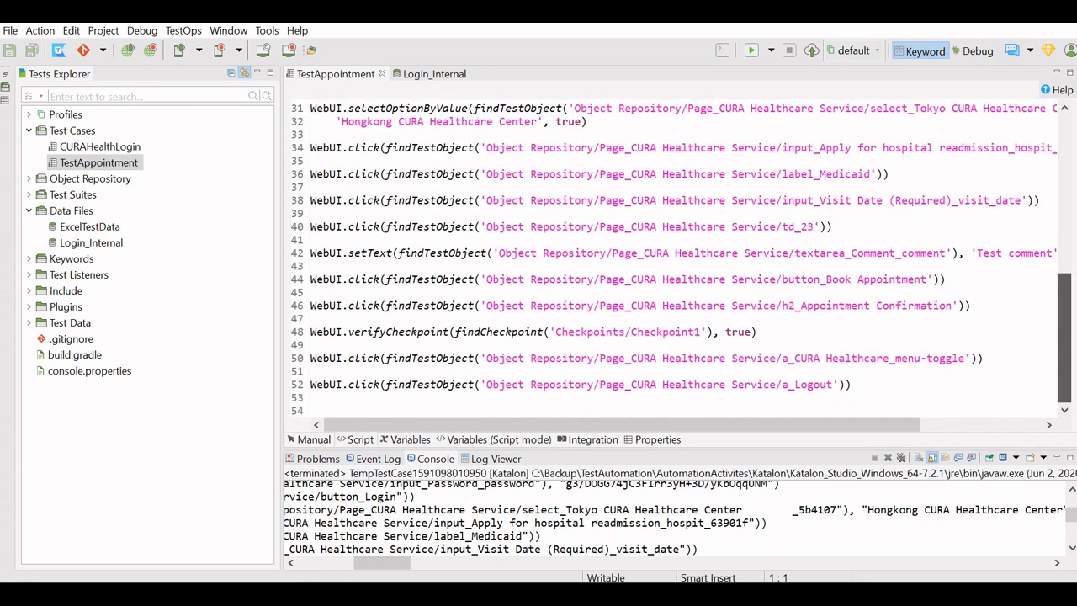
left_click_drag(330, 332, 746, 338)
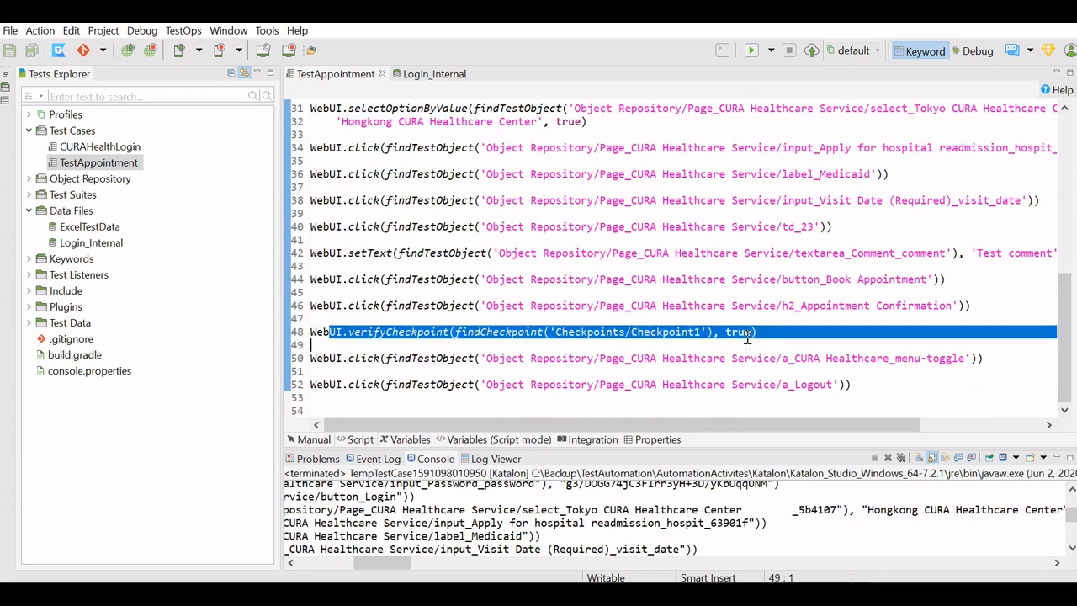
double_click(747, 337)
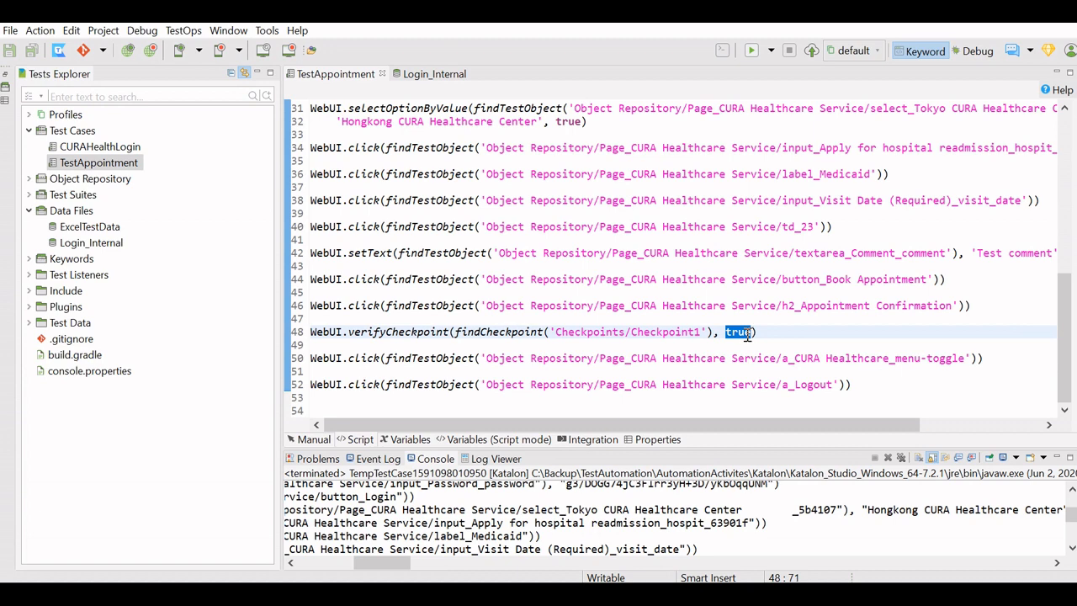
Step: Add the statement WebUI.verifyEqual(10, 10) on a new line directly below the verifyCheckpoint statement
left_click(814, 331)
key("Return")
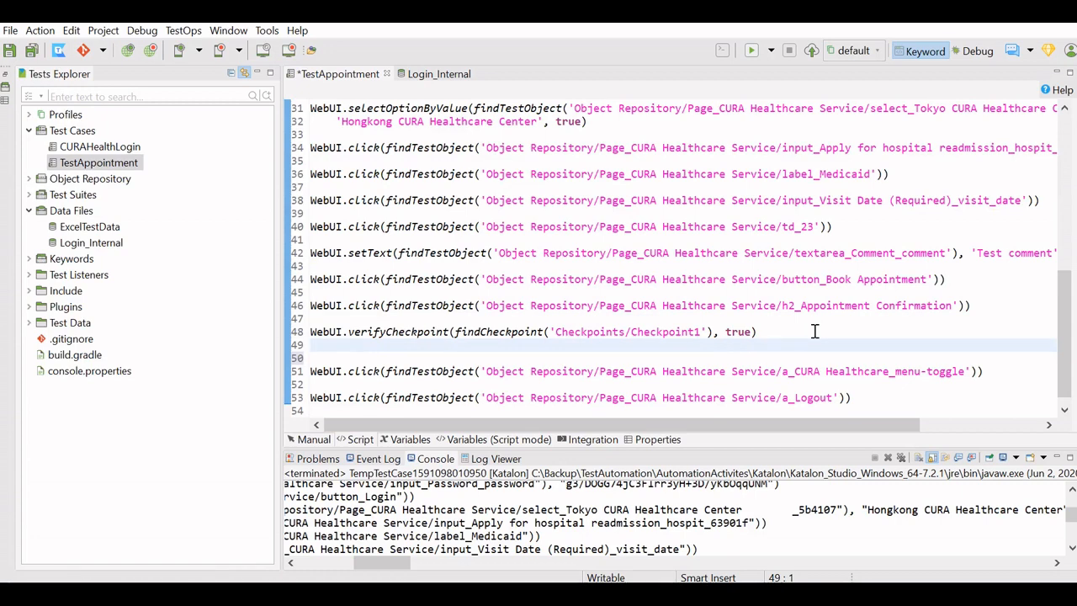
type("WebUI.")
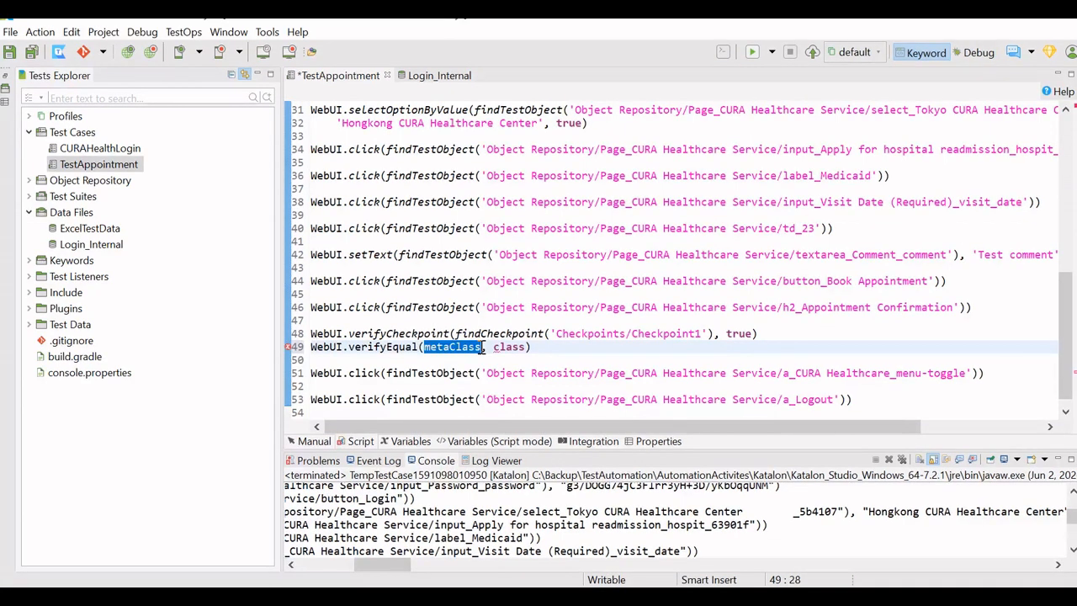
type("10")
key("Right")
key("shift+Right")
key("shift+Right")
key("shift+Right")
key("shift+Right")
key("shift+Right")
type("10")
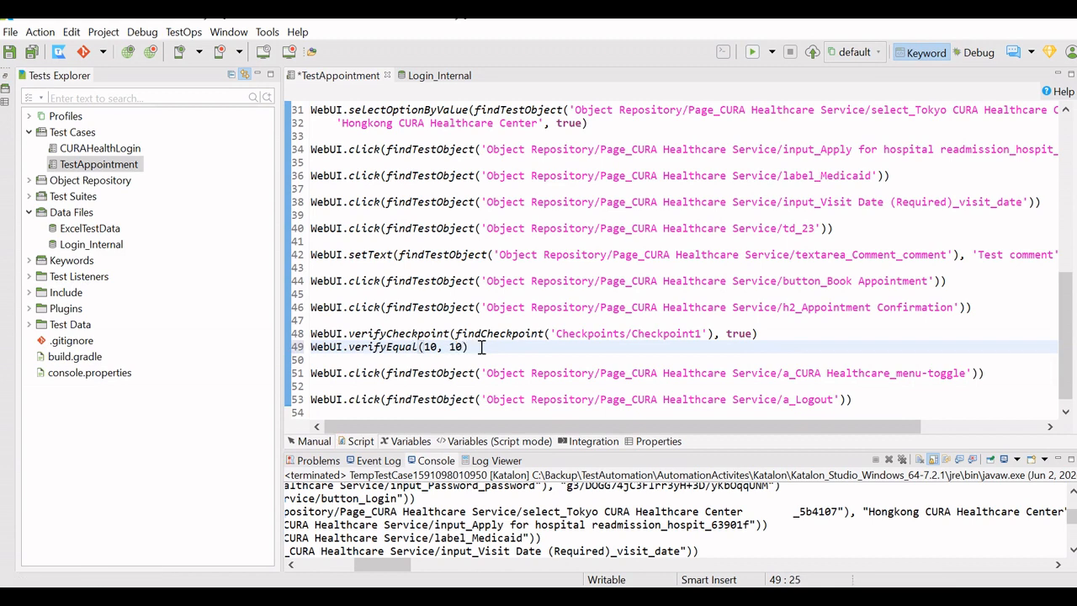